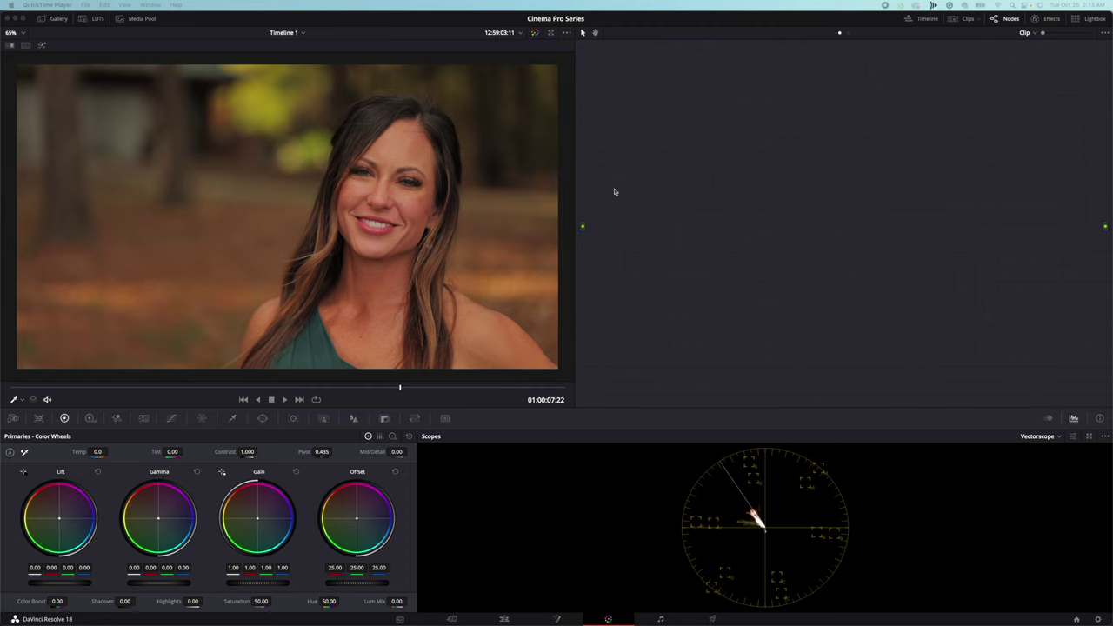
- From the Gallery, apply the PURE MASTER still's grade, then the 1.11 EASY still's grade
left_click(57, 19)
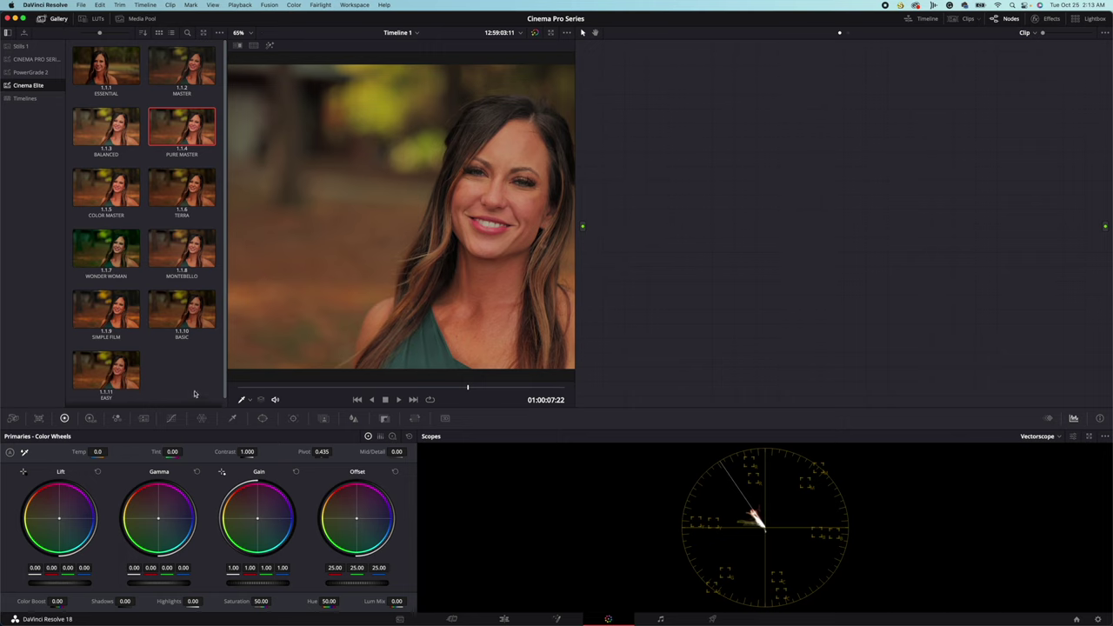
right_click(194, 137)
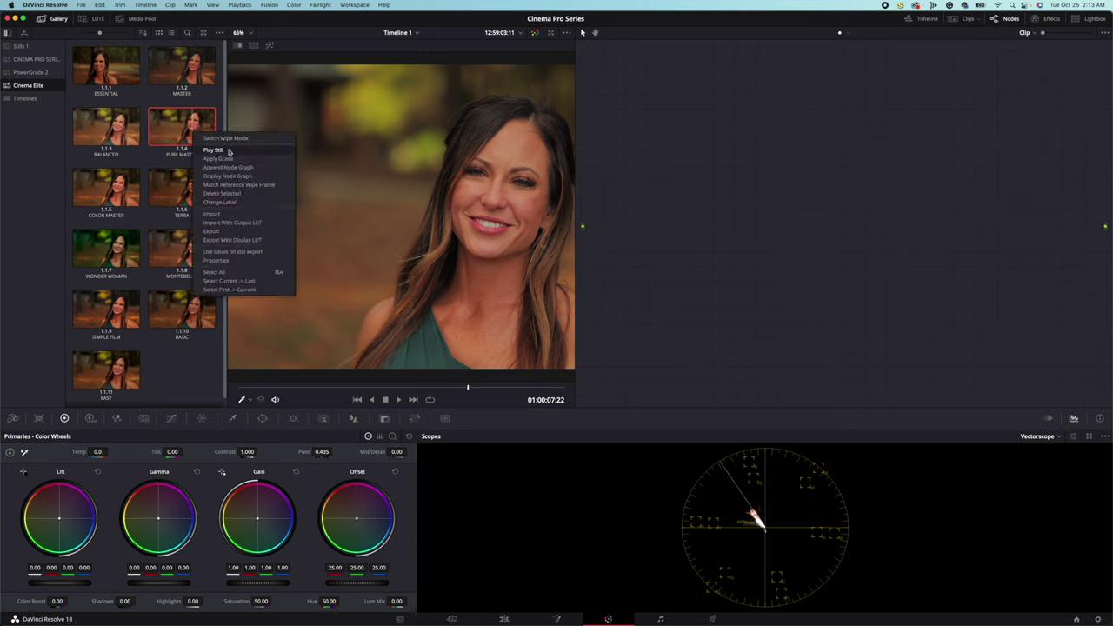
left_click(219, 152)
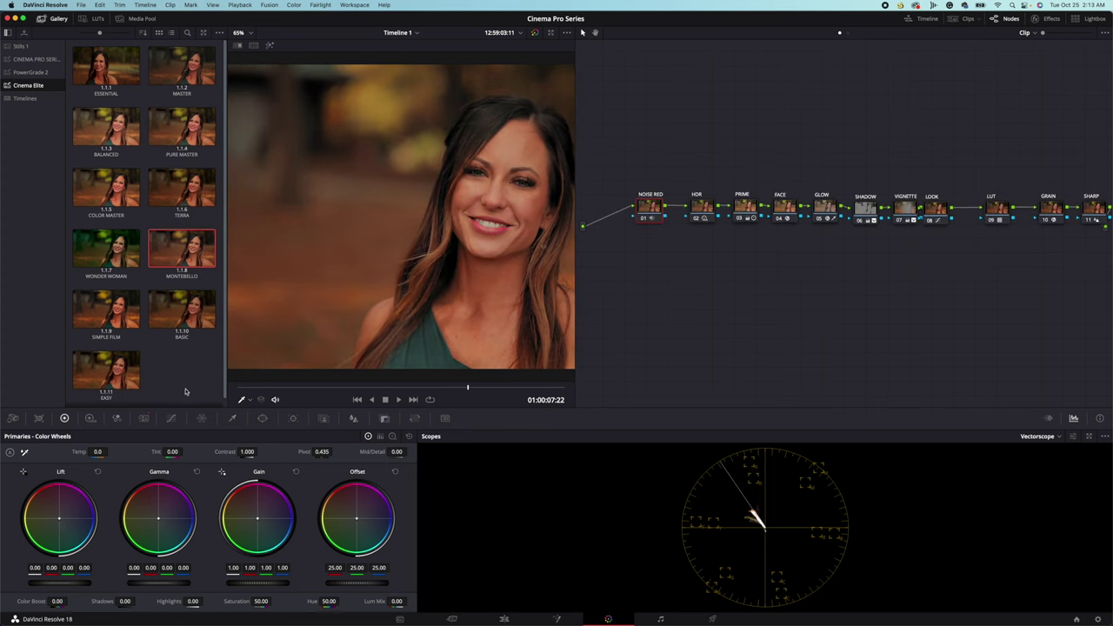
right_click(143, 381)
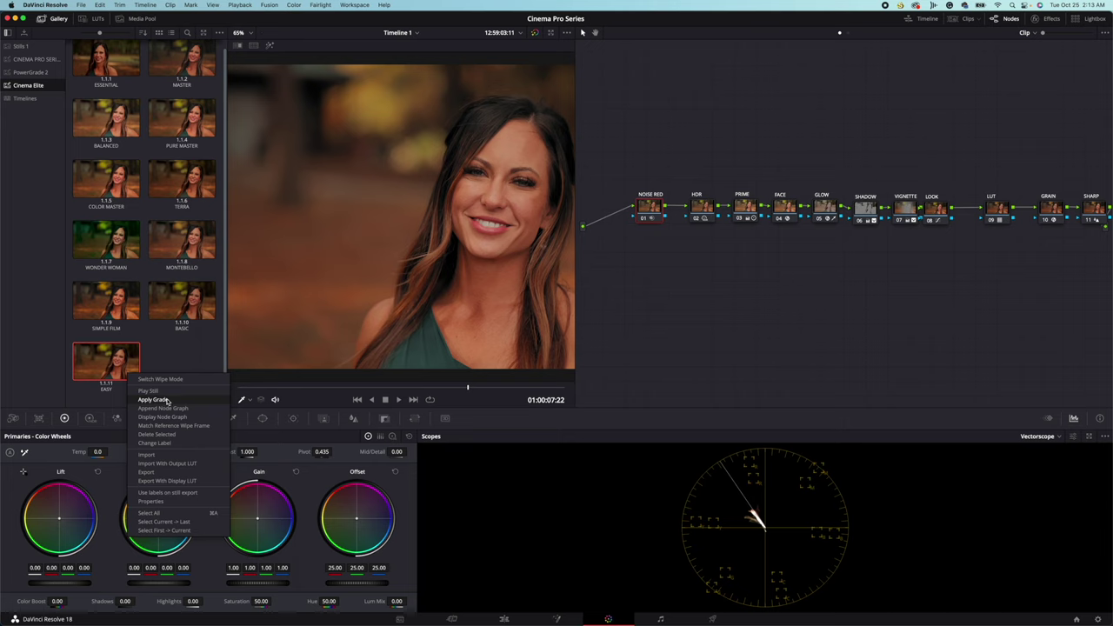
left_click(168, 401)
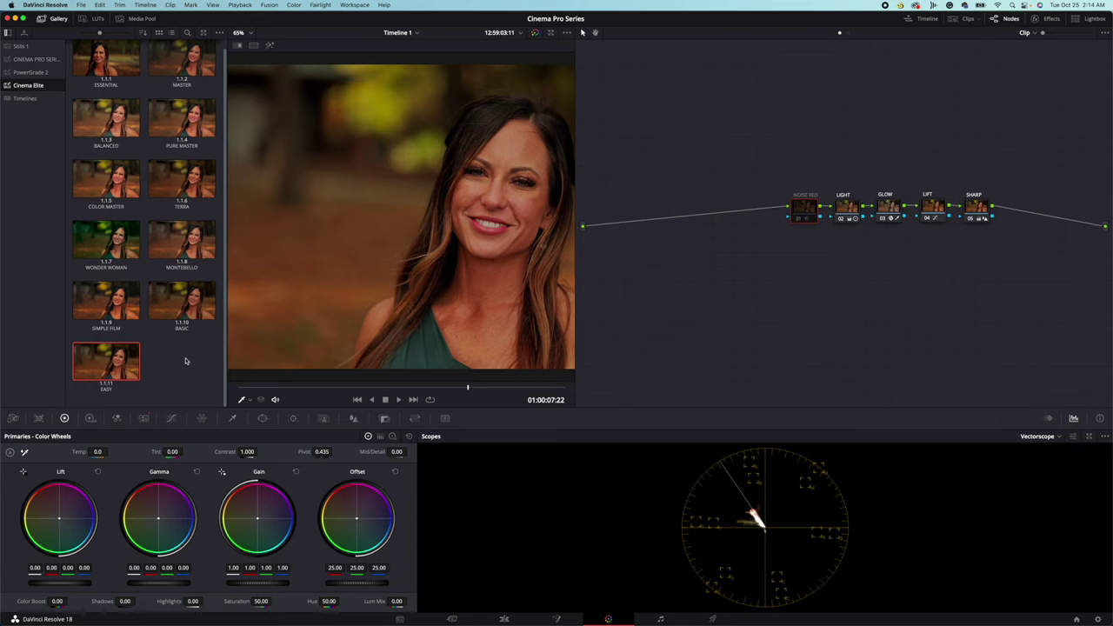
- Delete the five loaded nodes and build a tidy chain of nine serial nodes
left_click_drag(755, 164, 993, 261)
key("Delete")
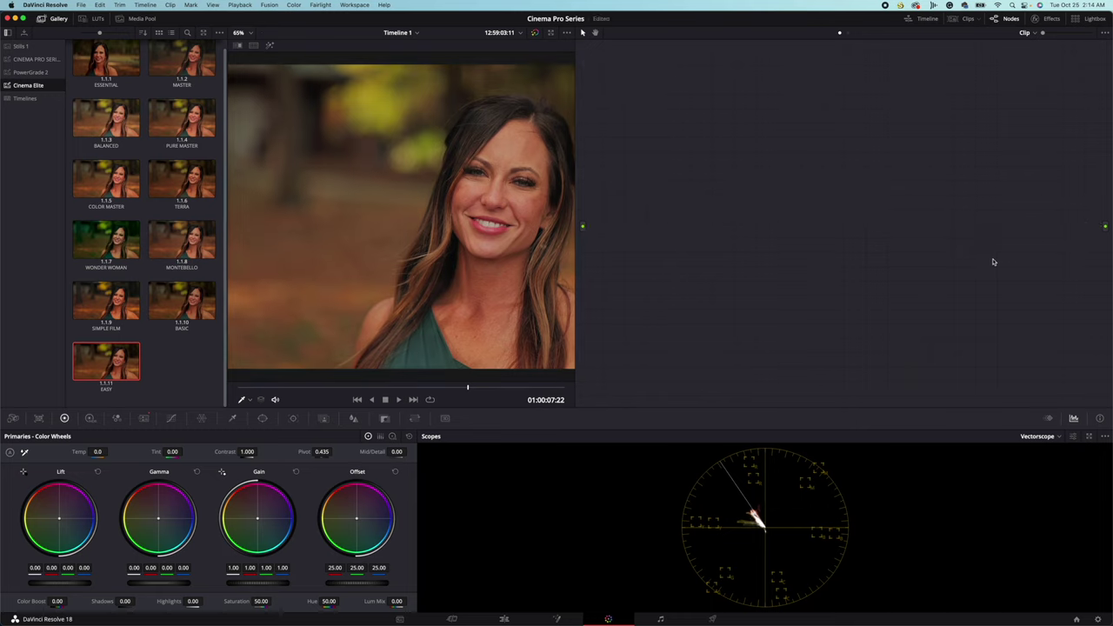
key("alt+s")
key("alt+s")
key("alt+s")
key("alt+s")
key("alt+s")
key("alt+s")
key("alt+s")
key("alt+s")
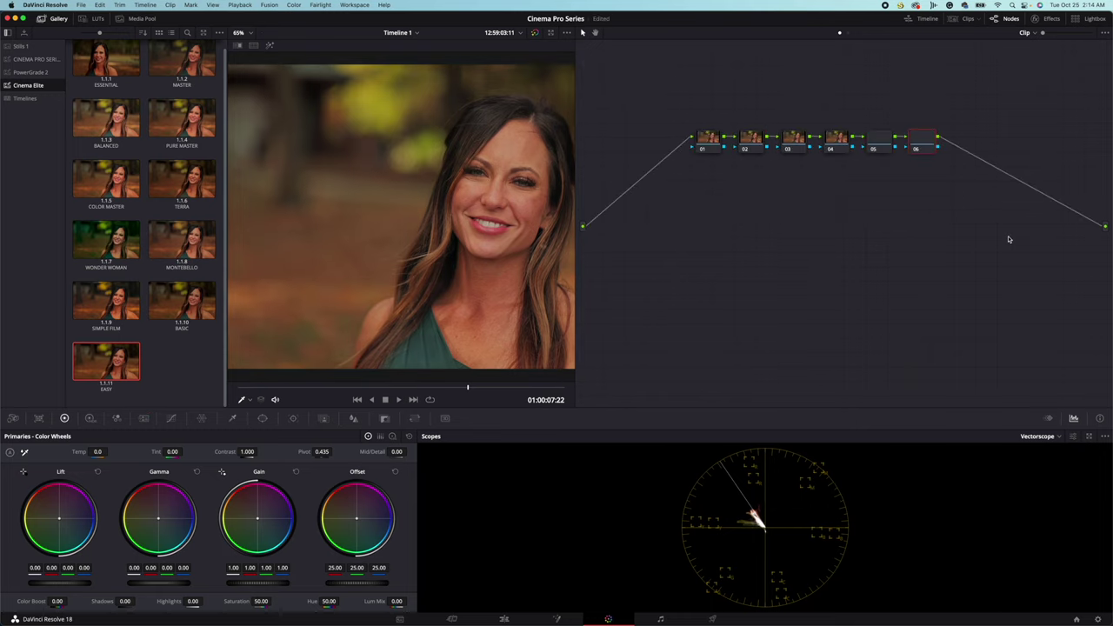
key("alt+s")
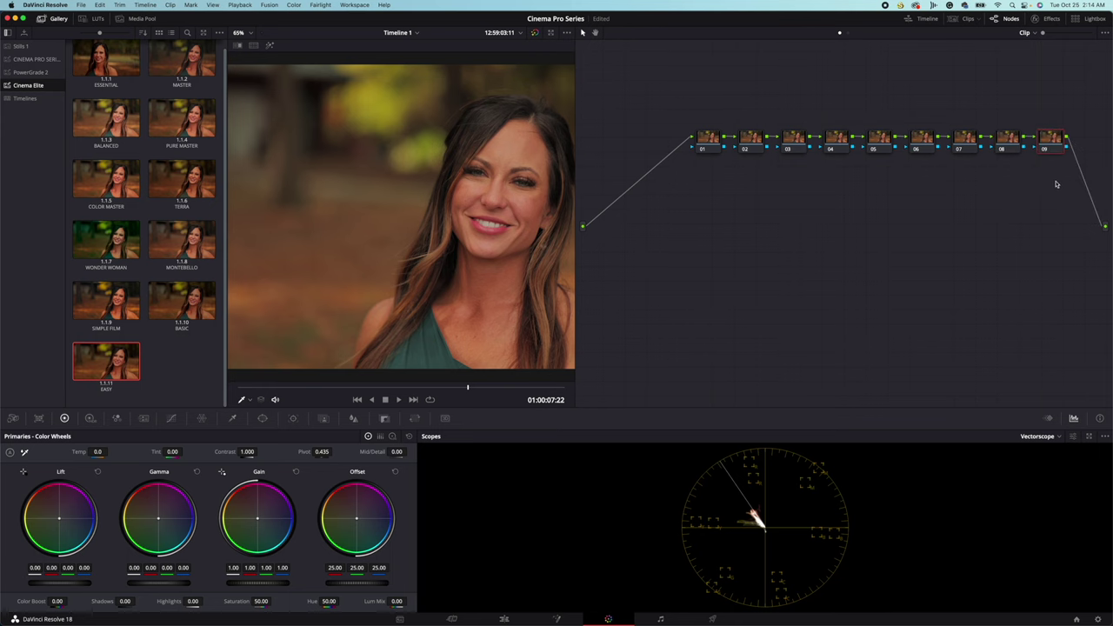
key("ctrl+shift+c")
- On node 02, set contrast 1.100, pivot 0.500, gain 0.95 and Mid/Detail 25.00
left_click(687, 234)
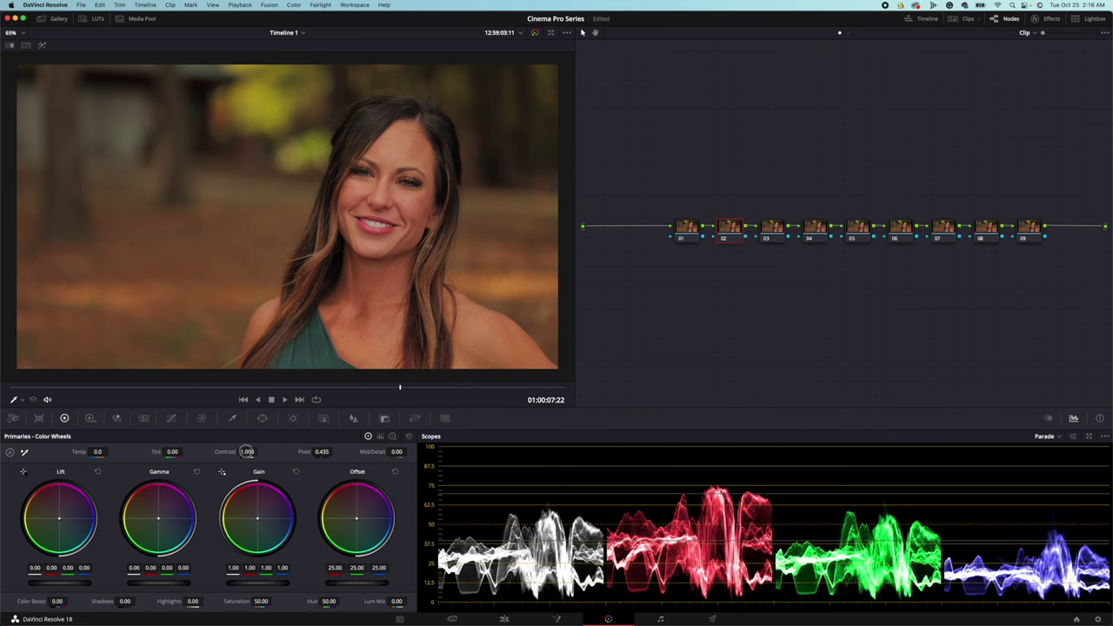
left_click_drag(247, 451, 322, 451)
left_click(321, 451)
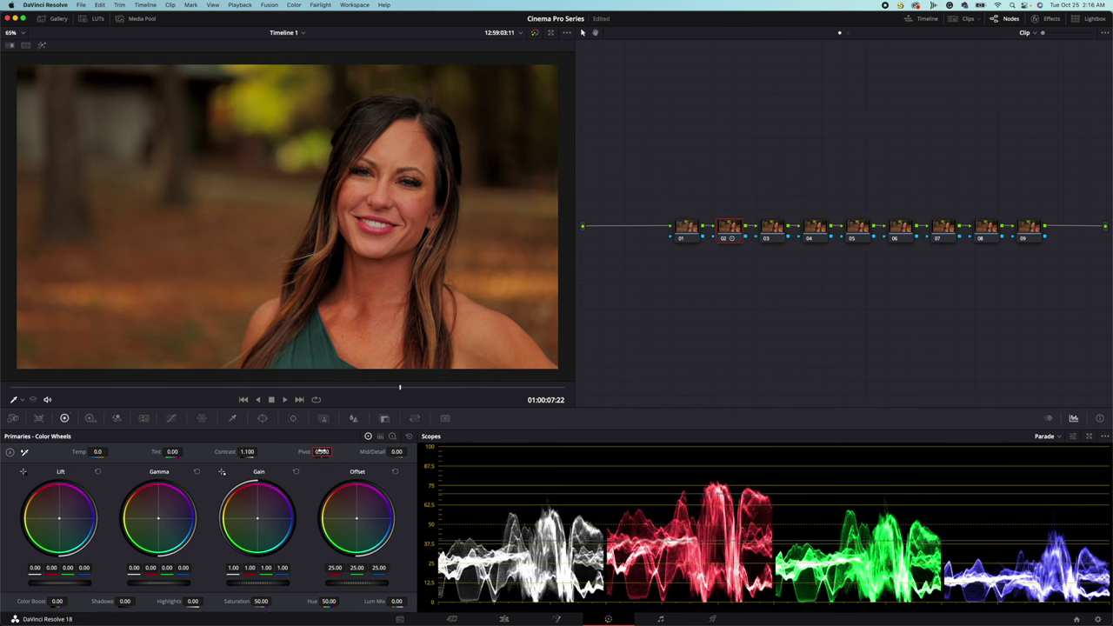
left_click_drag(280, 586, 280, 586)
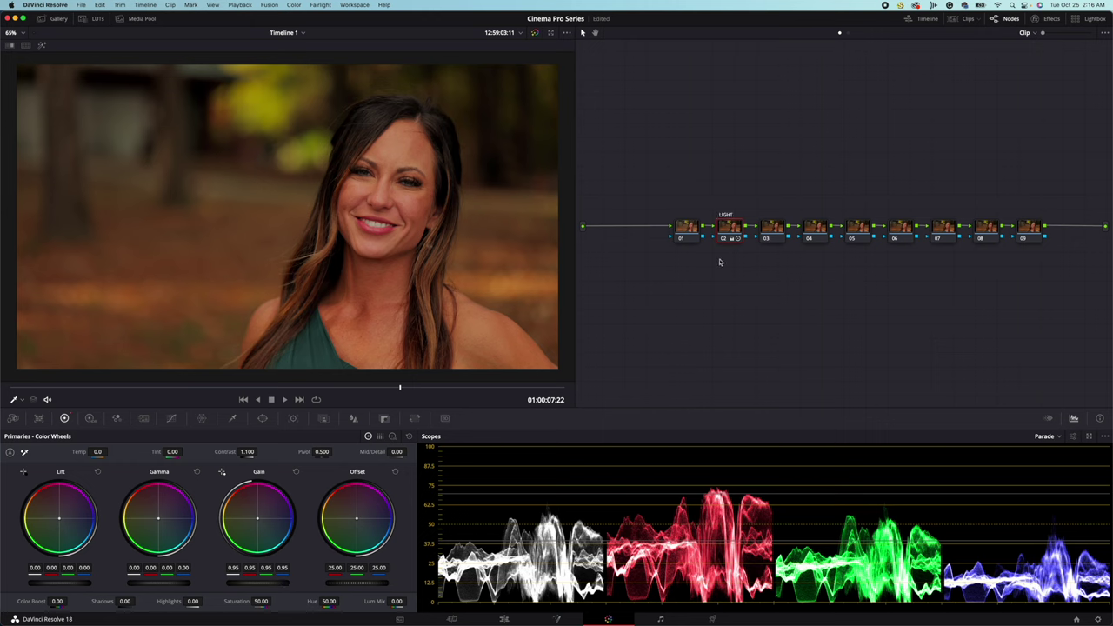
left_click_drag(399, 451, 401, 451)
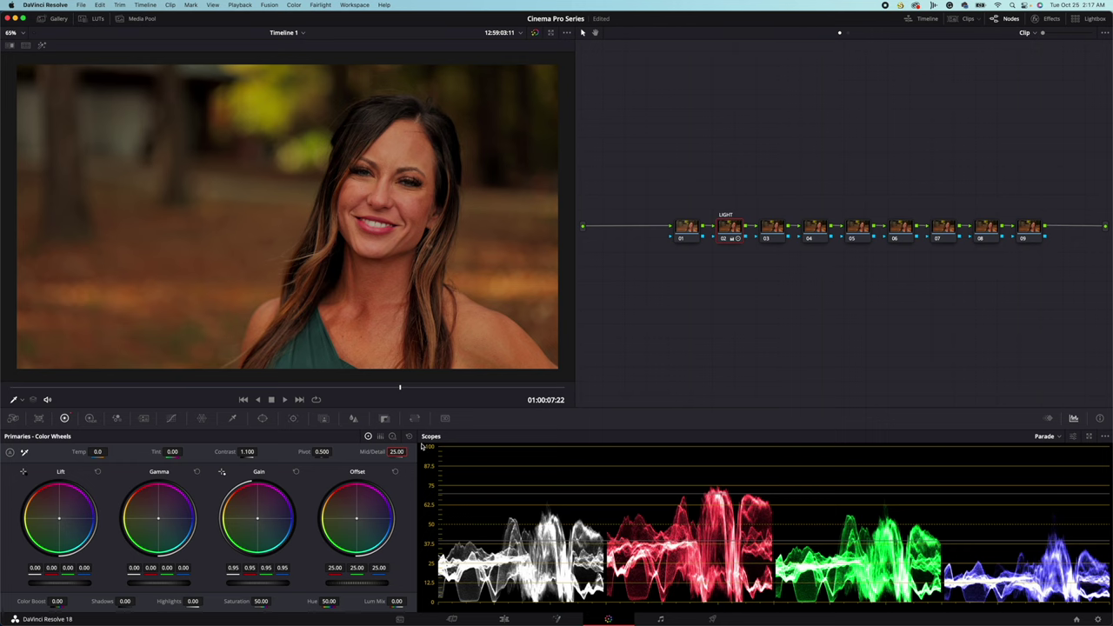
- On node 03, lower the saturation and reduce Color Boost
left_click(774, 228)
left_click_drag(261, 600, 254, 601)
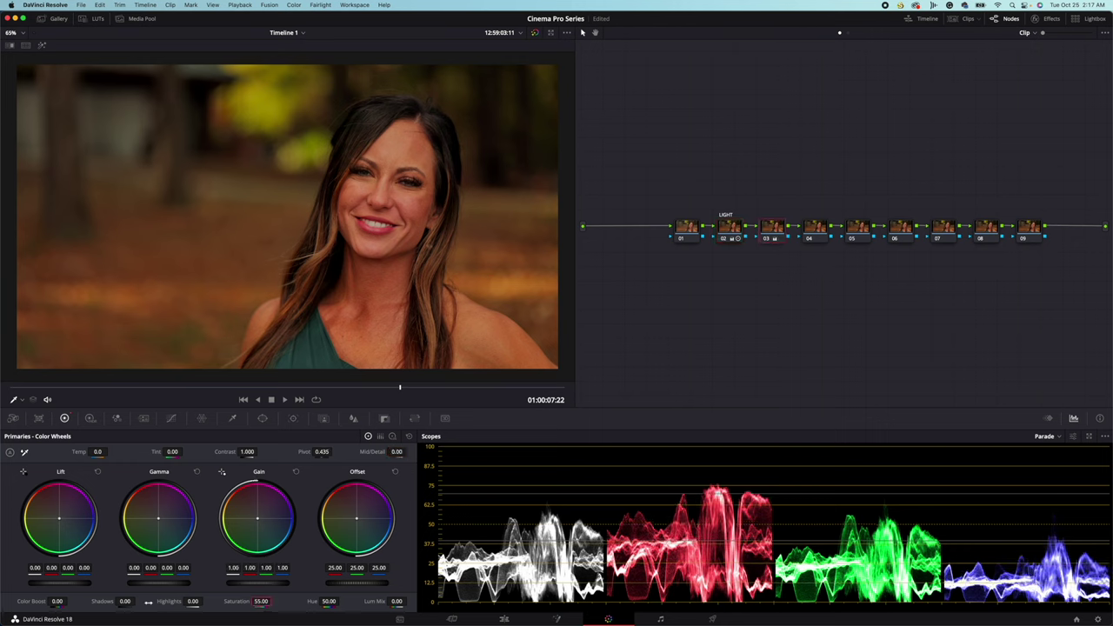
left_click_drag(58, 601, 57, 601)
left_click(813, 228)
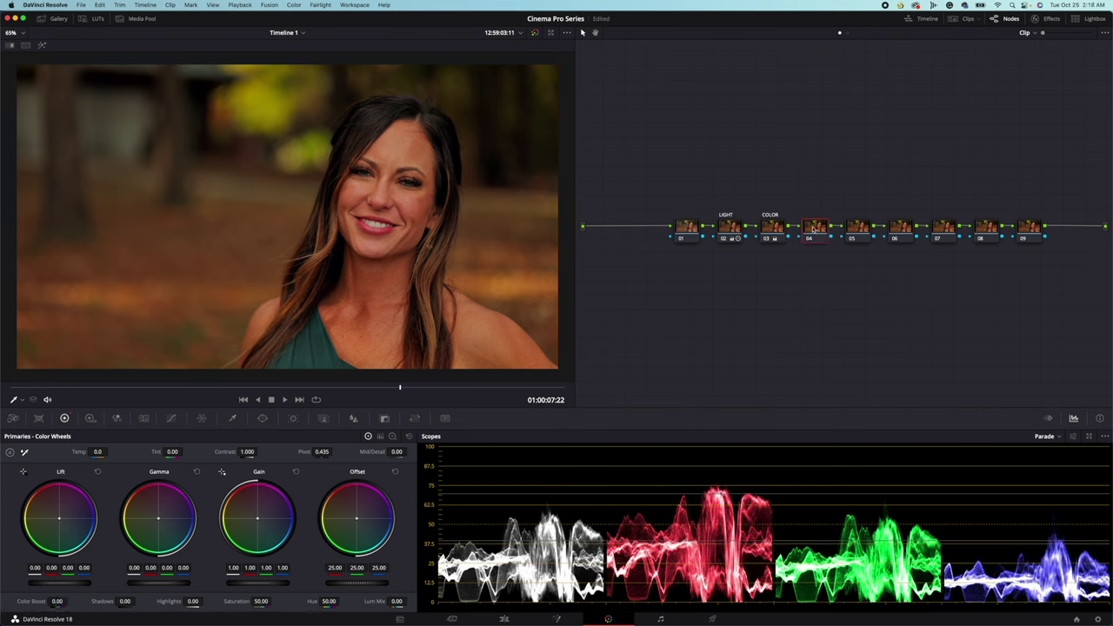
- In node 01's HDR palette, set Shadow Exp 0.05, Highlight Exp -0.05 and slightly lower Light Exp
left_click(686, 229)
left_click(90, 418)
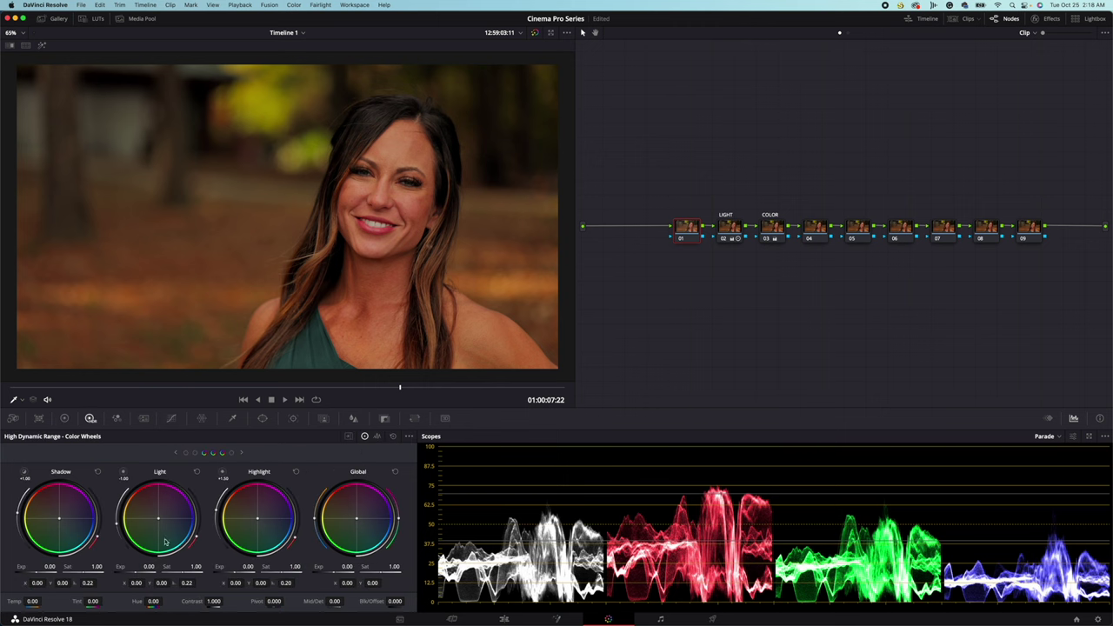
left_click_drag(50, 571, 97, 567)
left_click_drag(248, 566, 221, 566)
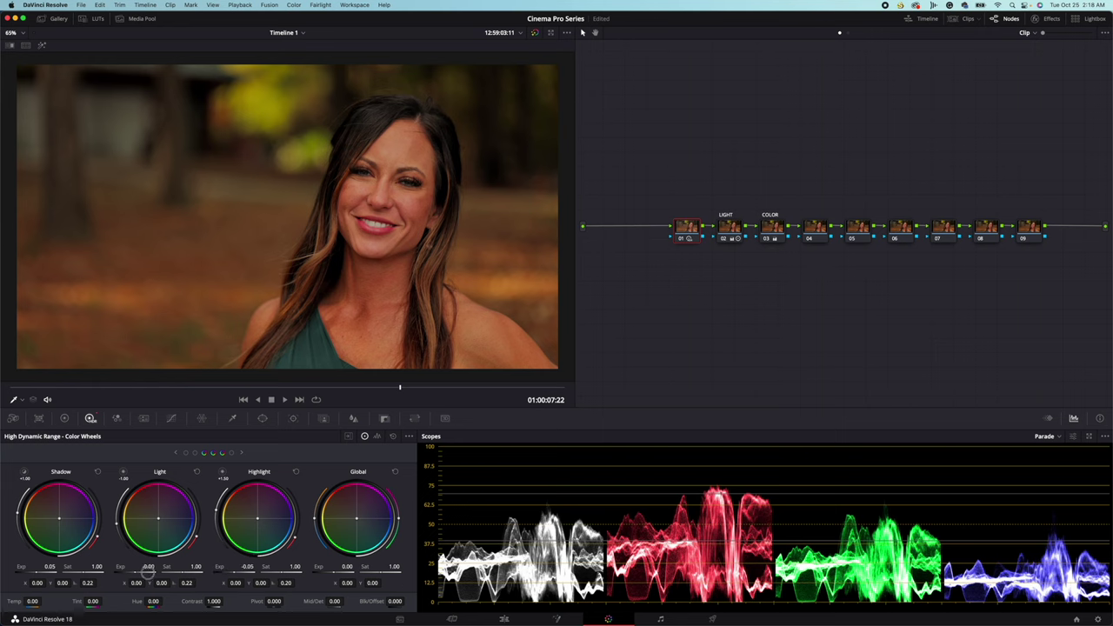
left_click_drag(149, 566, 171, 561)
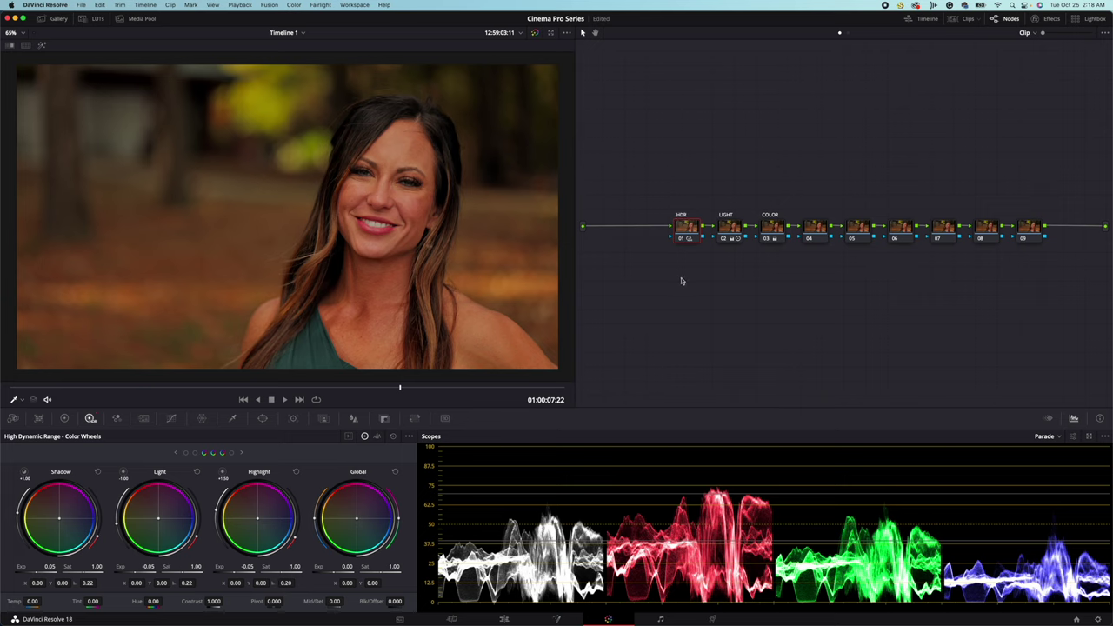
left_click(809, 228)
- Sample the face's skin with the qualifier on node 04 and refine the matte finesse and HSL limits
left_click(233, 418)
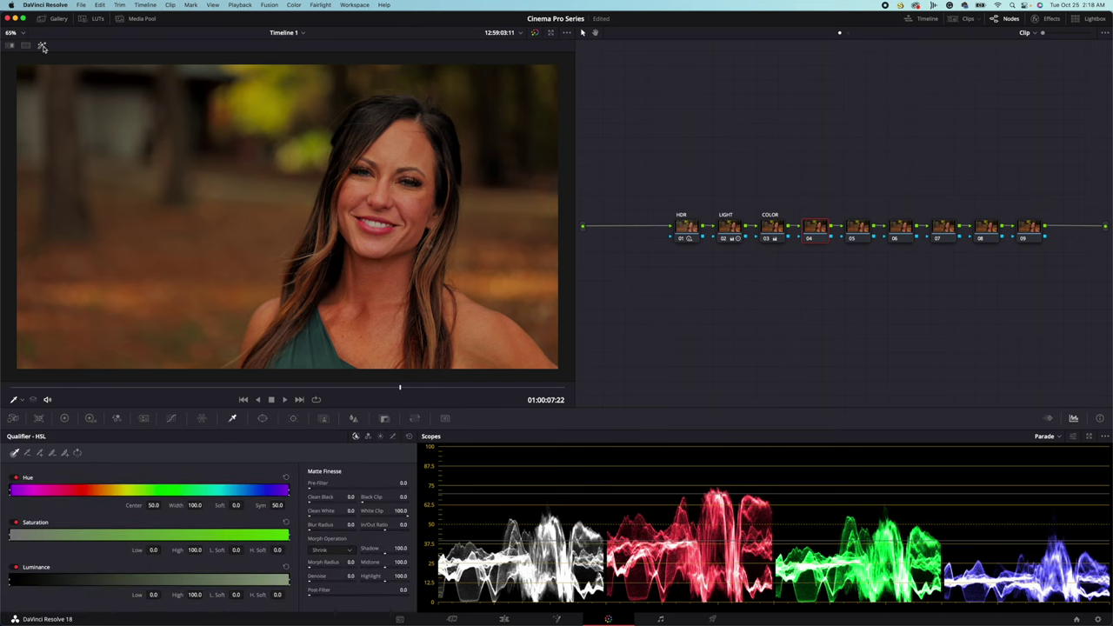
left_click(437, 211)
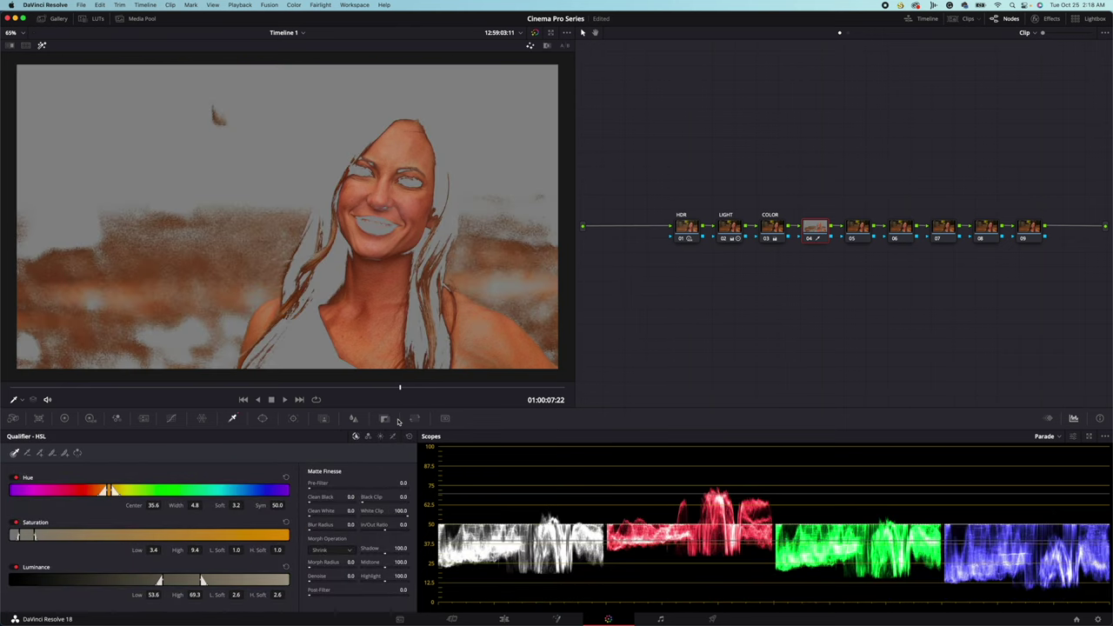
left_click_drag(319, 501, 422, 507)
left_click_drag(349, 524, 426, 524)
left_click_drag(316, 577, 406, 587)
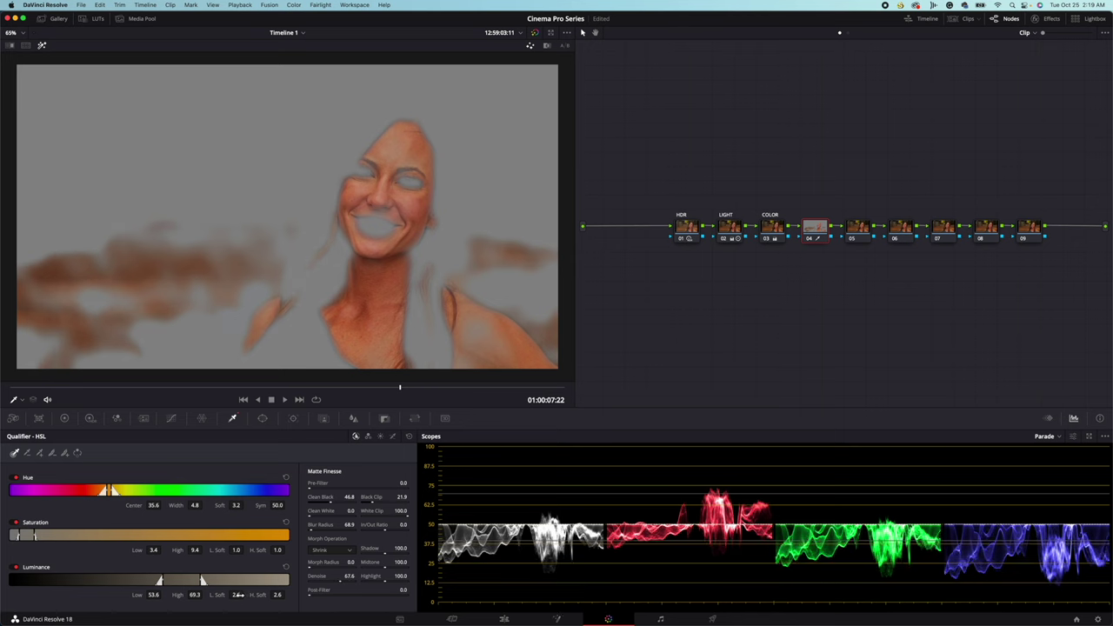
left_click_drag(236, 595, 276, 595)
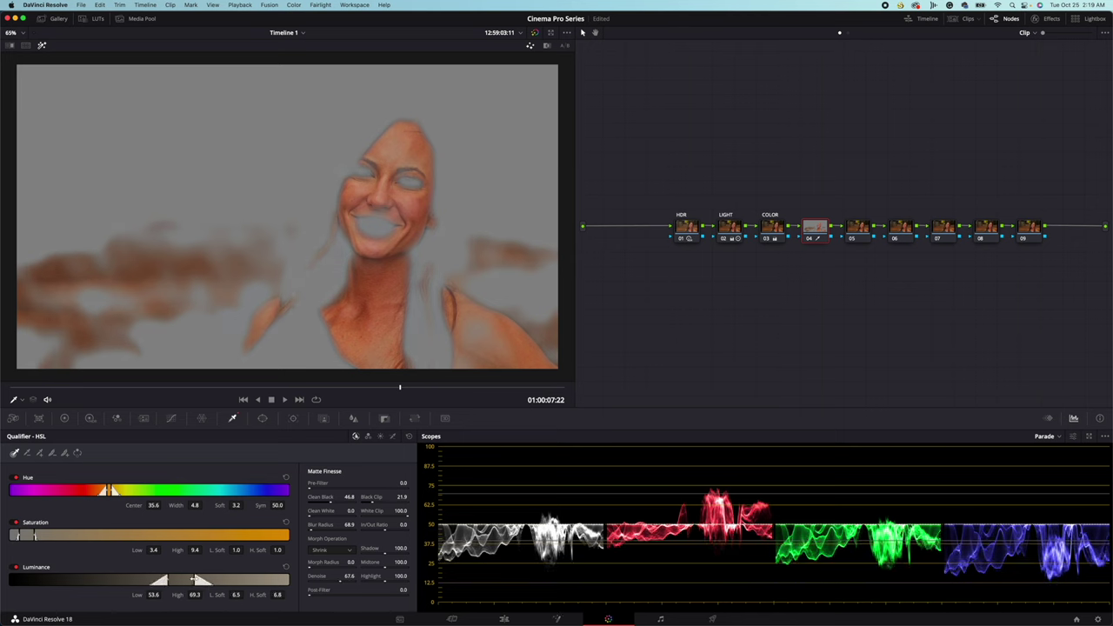
mouse_move(200, 581)
left_mouse_down()
mouse_move(179, 580)
mouse_move(193, 580)
left_mouse_up()
mouse_move(266, 554)
left_mouse_down()
mouse_move(243, 550)
mouse_move(265, 549)
left_mouse_up()
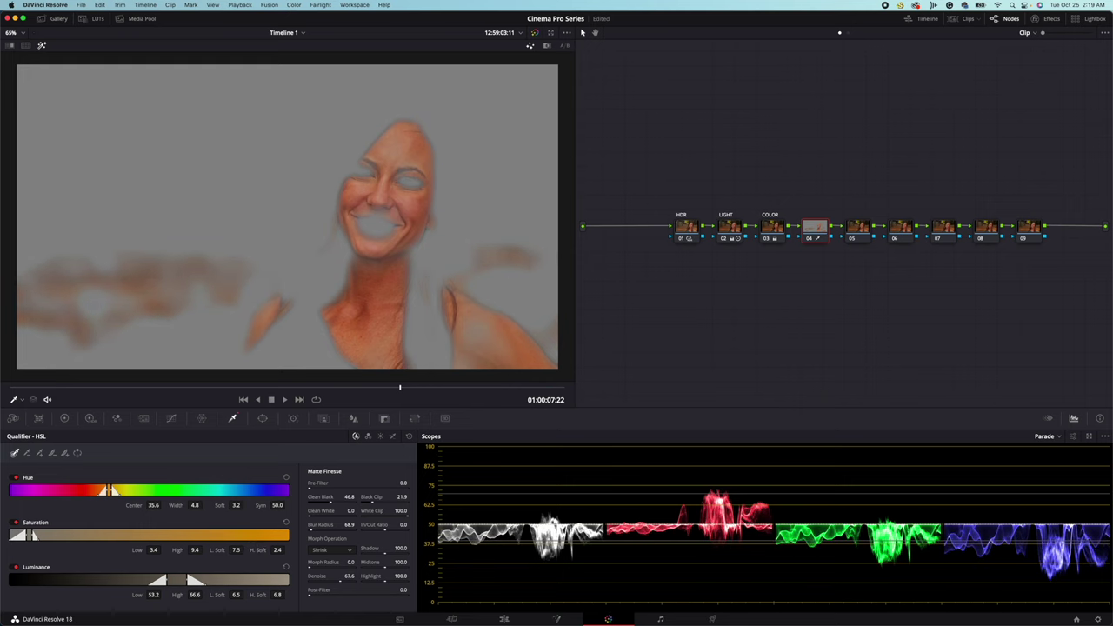
left_click_drag(153, 549, 152, 550)
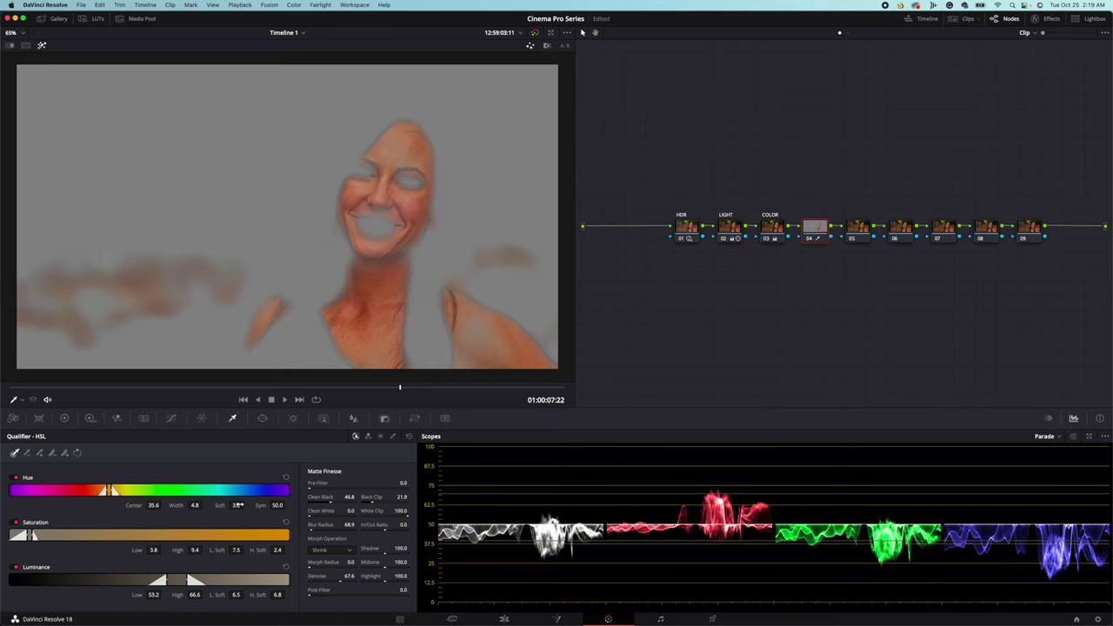
left_click_drag(238, 505, 238, 505)
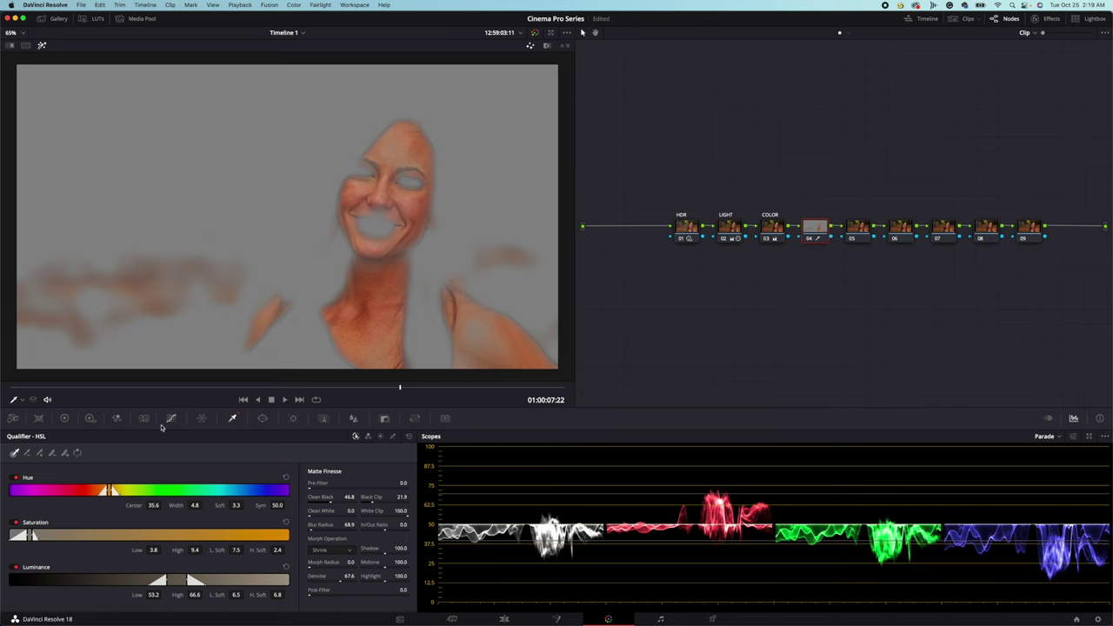
- Switch the scope to Vectorscope, nudge the gamma balance and adjust the skin's Mid/Detail
left_click(64, 419)
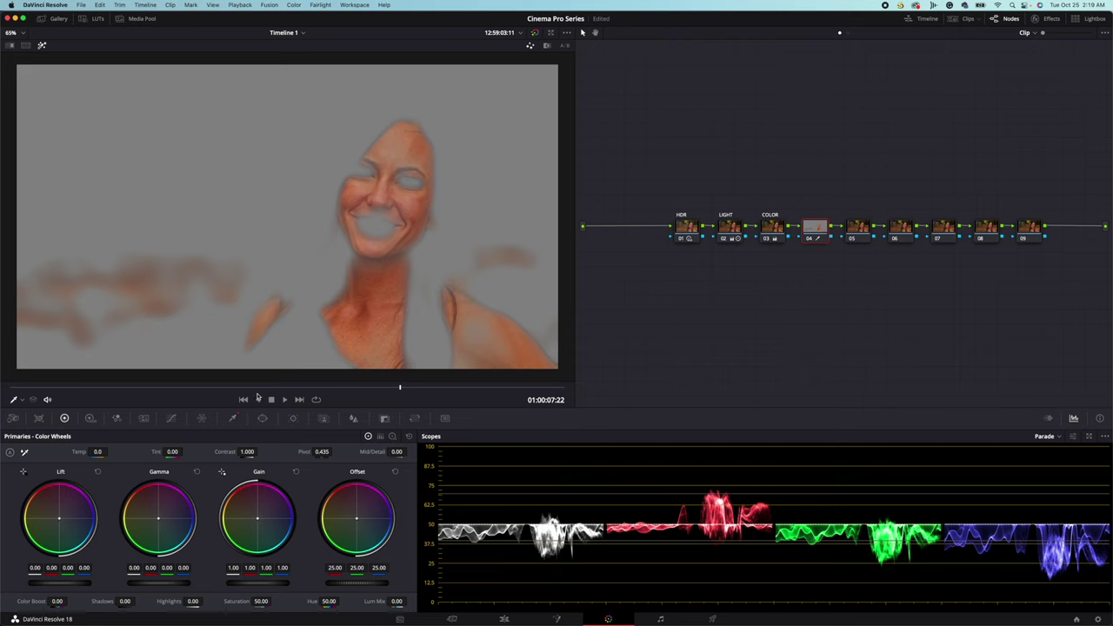
left_click(1057, 436)
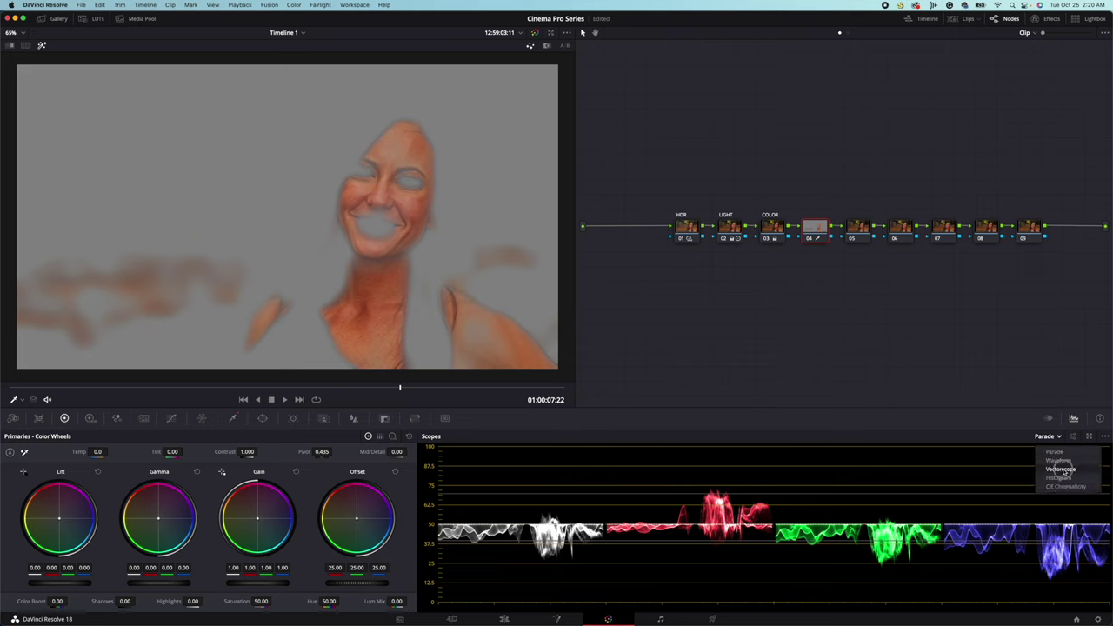
left_click(1060, 470)
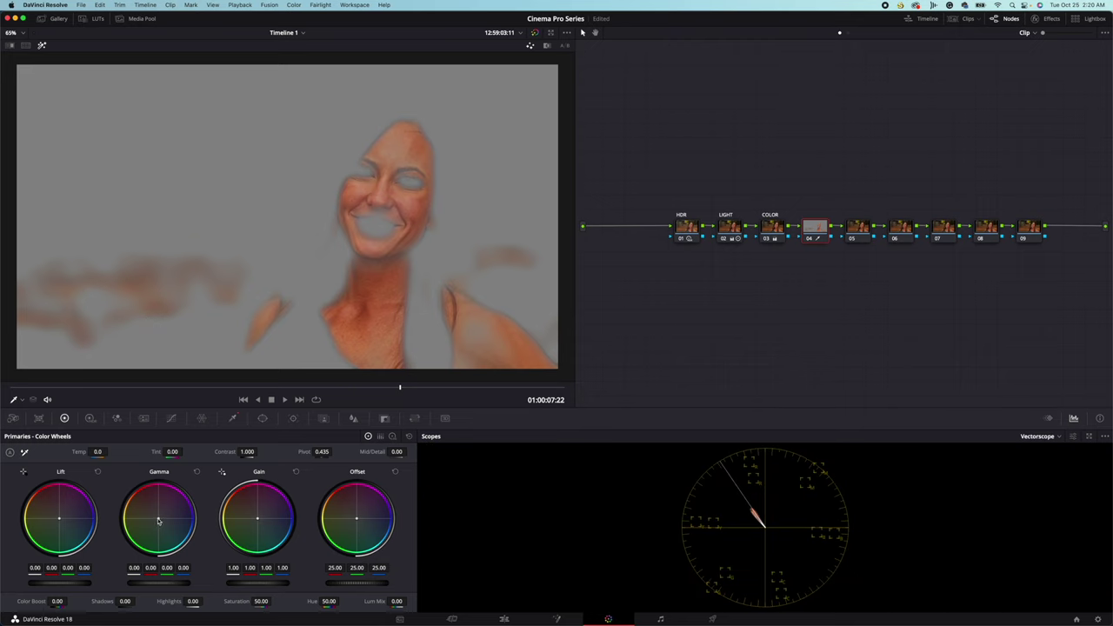
left_click_drag(158, 520, 159, 518)
left_click(42, 46)
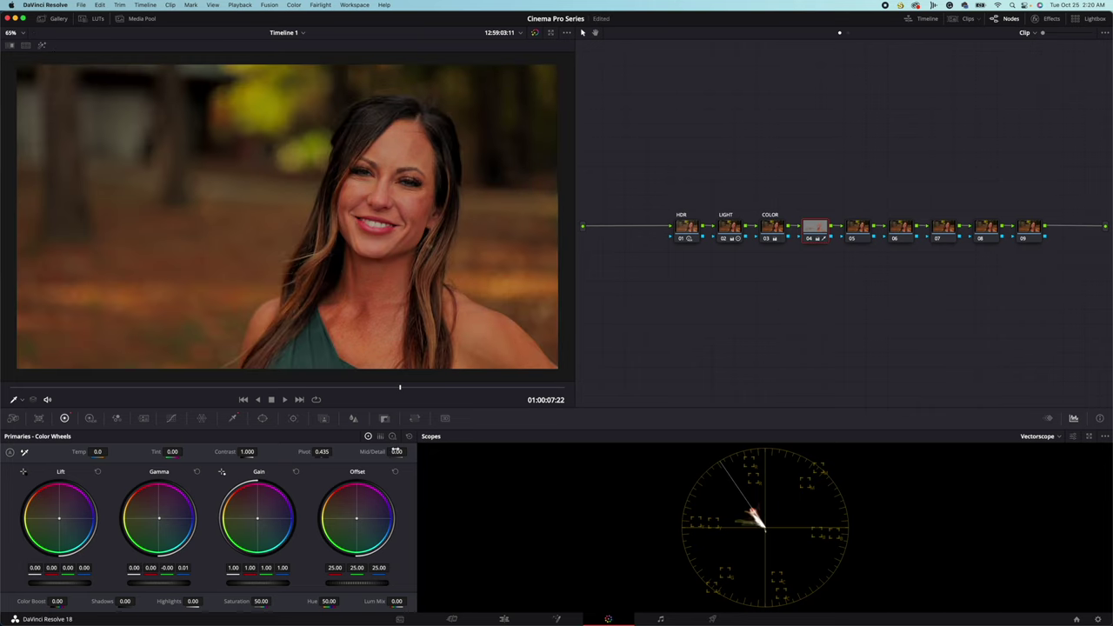
left_click_drag(390, 451, 382, 451)
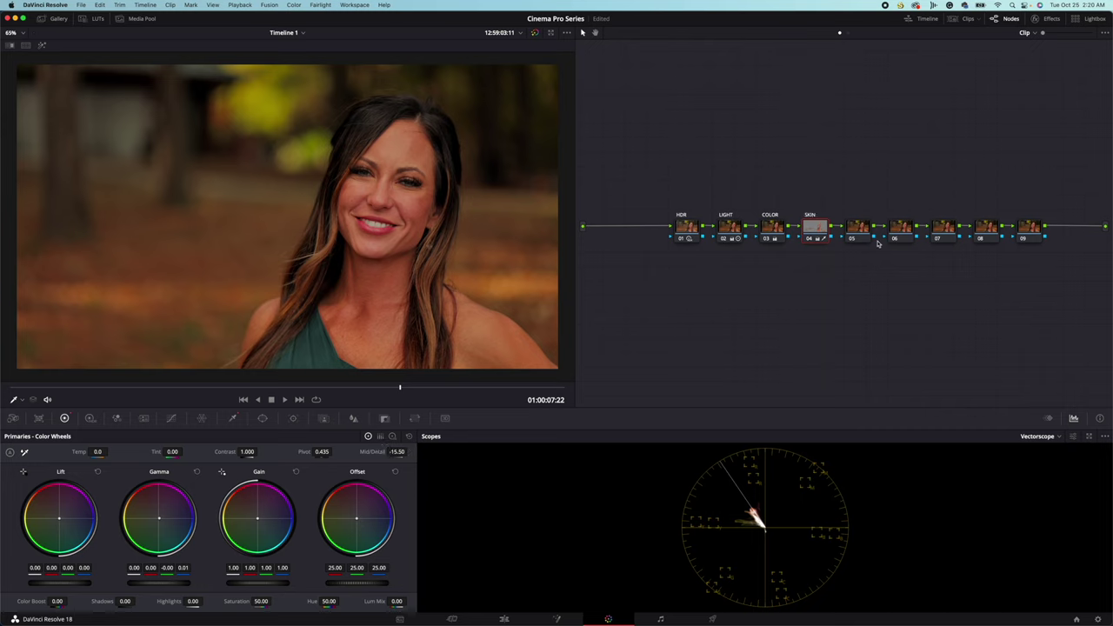
- Set node 05's saturation to 40 and disable the node to compare
left_click(863, 232)
right_click(871, 244)
left_click(294, 6)
mouse_move(377, 199)
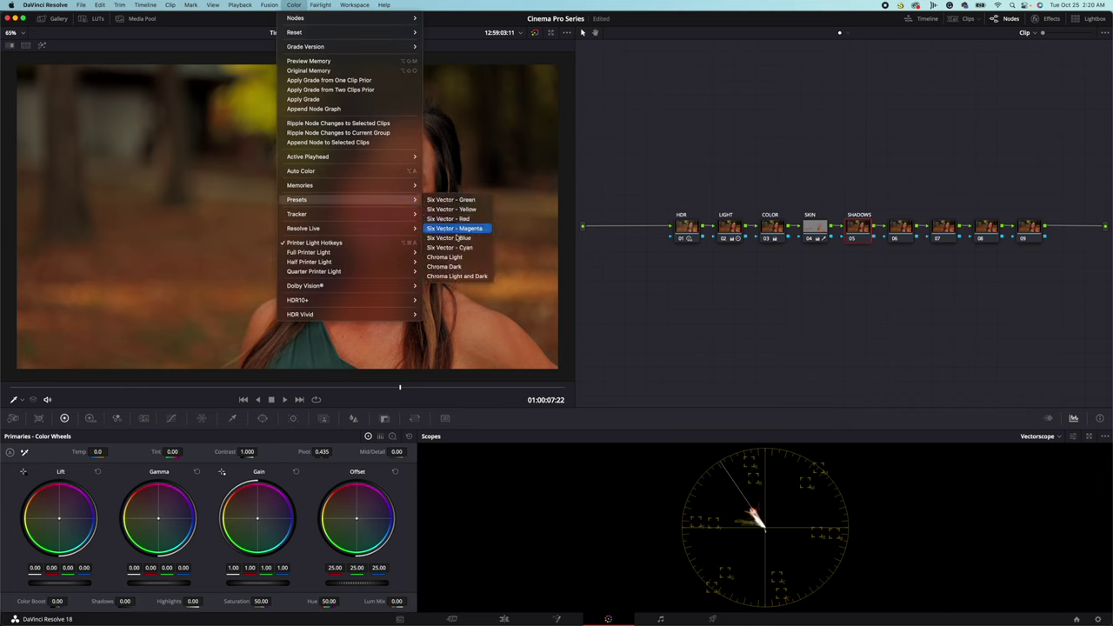
left_click(456, 264)
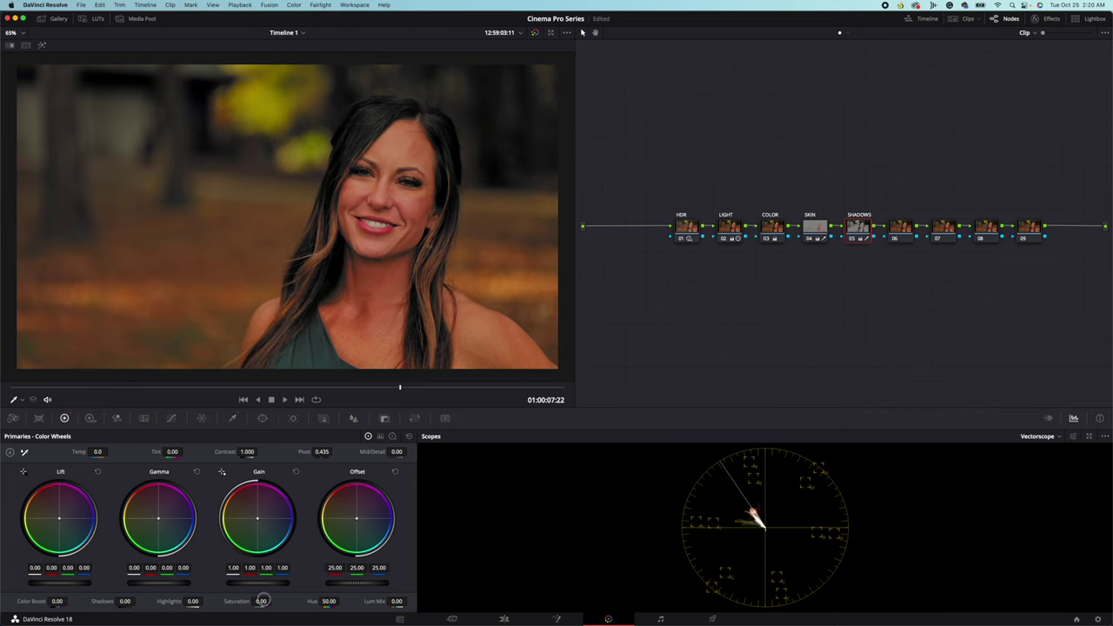
type("40")
key("Return")
key("super+d")
key("super+d")
key("super+d")
key("super+d")
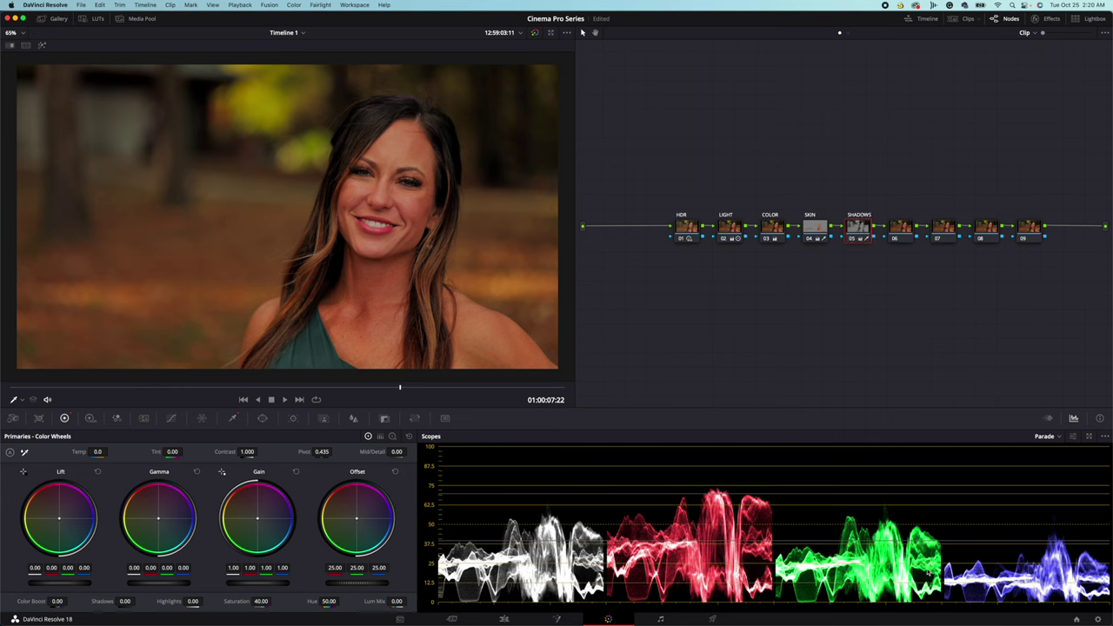
- Add a Lum vs Sat point near 0.25 and drop saturation to 0.00 at black
left_click(172, 418)
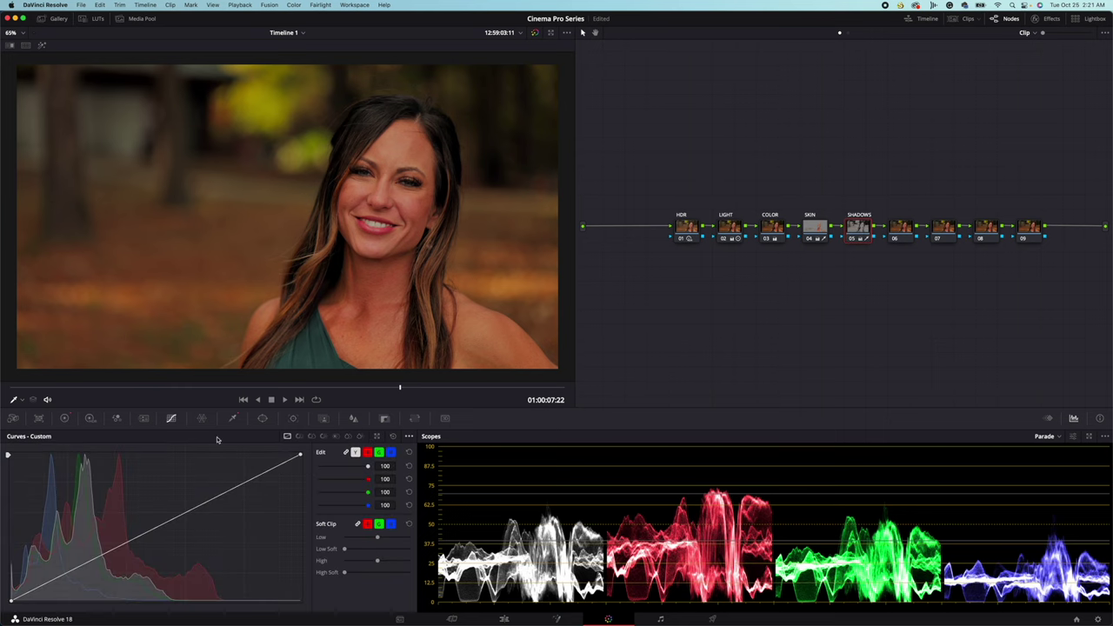
left_click(336, 436)
left_click(108, 519)
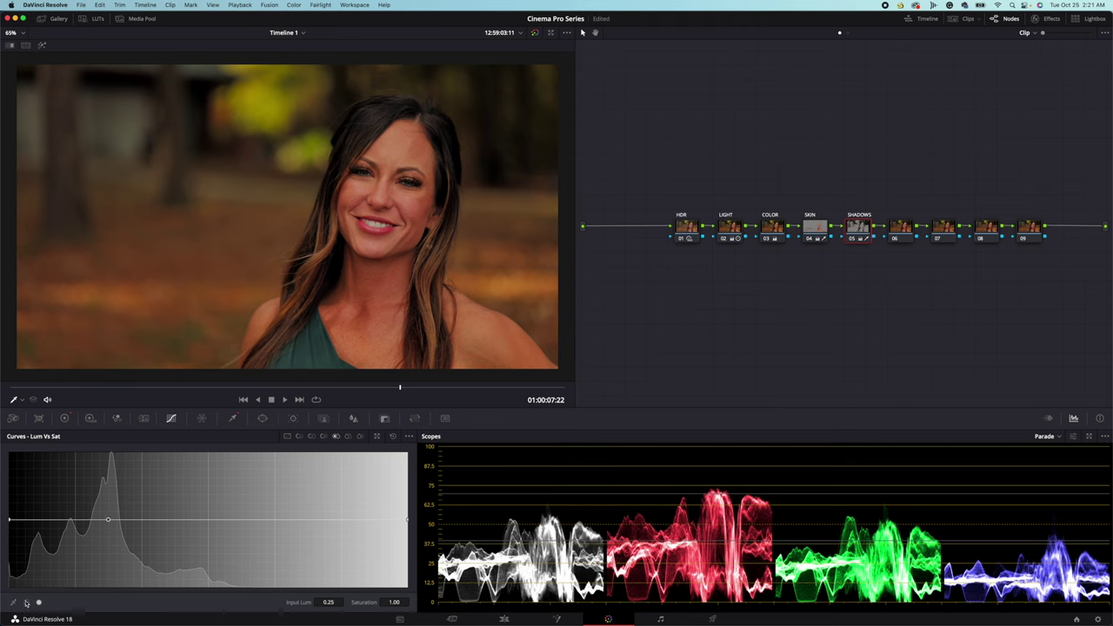
left_click_drag(10, 522, 9, 619)
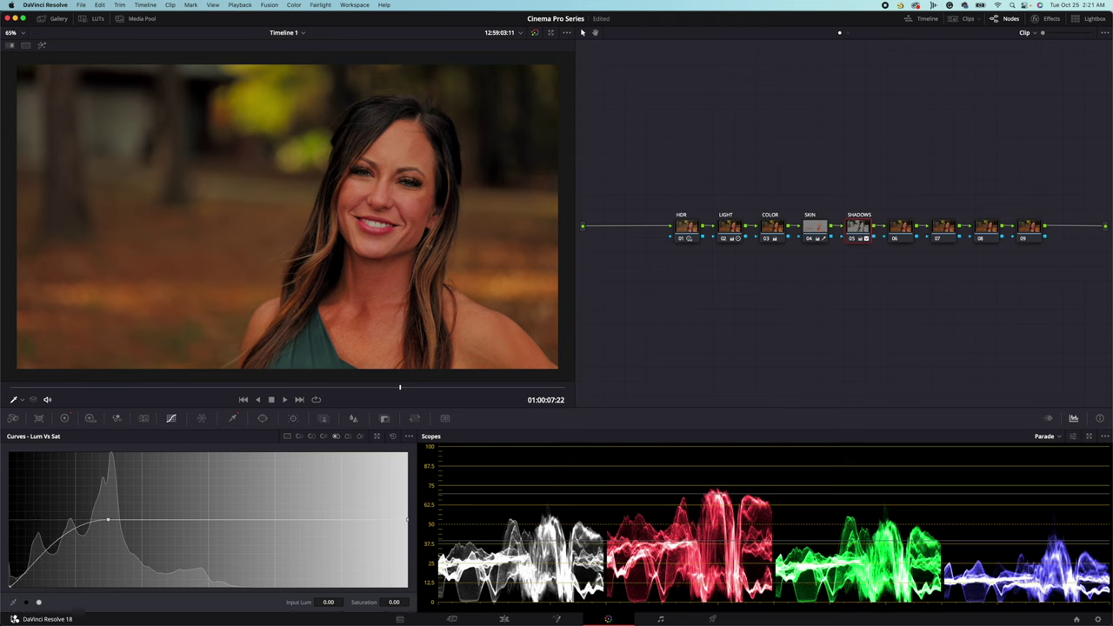
left_click(65, 418)
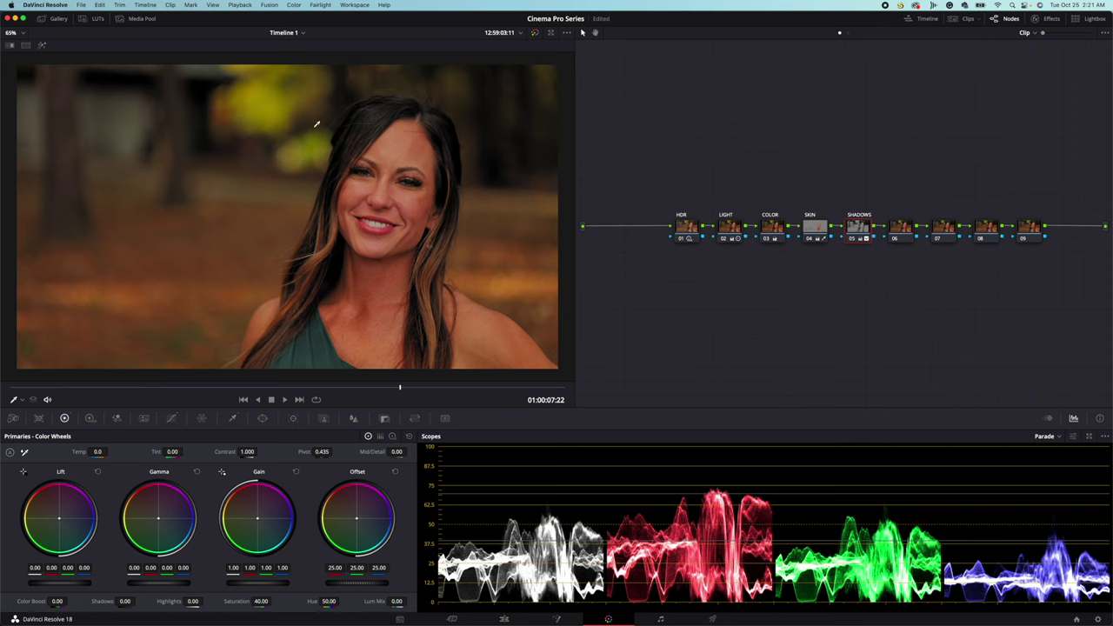
- Label node 06 VIG
right_click(899, 231)
type("VIG")
left_click(262, 418)
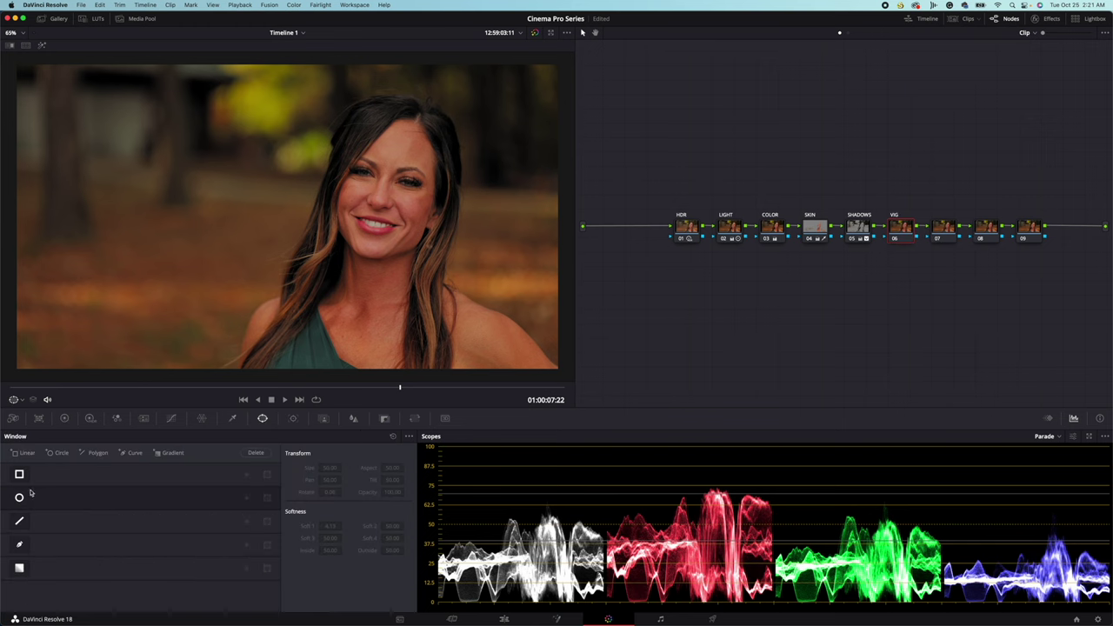
- Add a soft, tall oval circle window around the face and track it through the clip
left_click(20, 497)
left_click_drag(286, 124, 286, 87)
left_click_drag(368, 223, 444, 282)
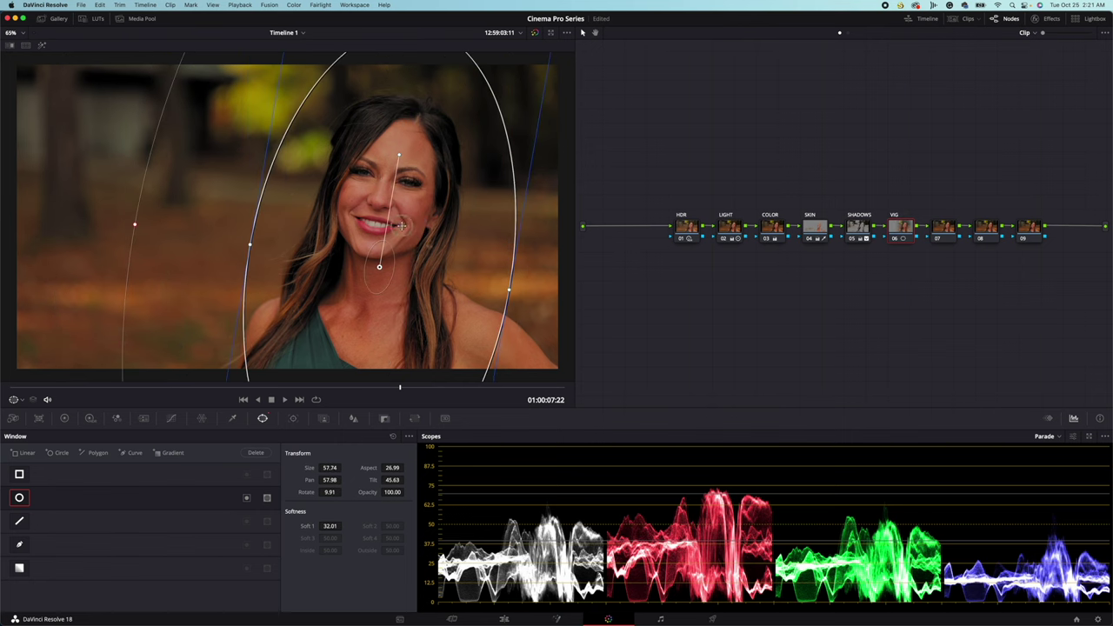
left_click_drag(402, 224, 383, 320)
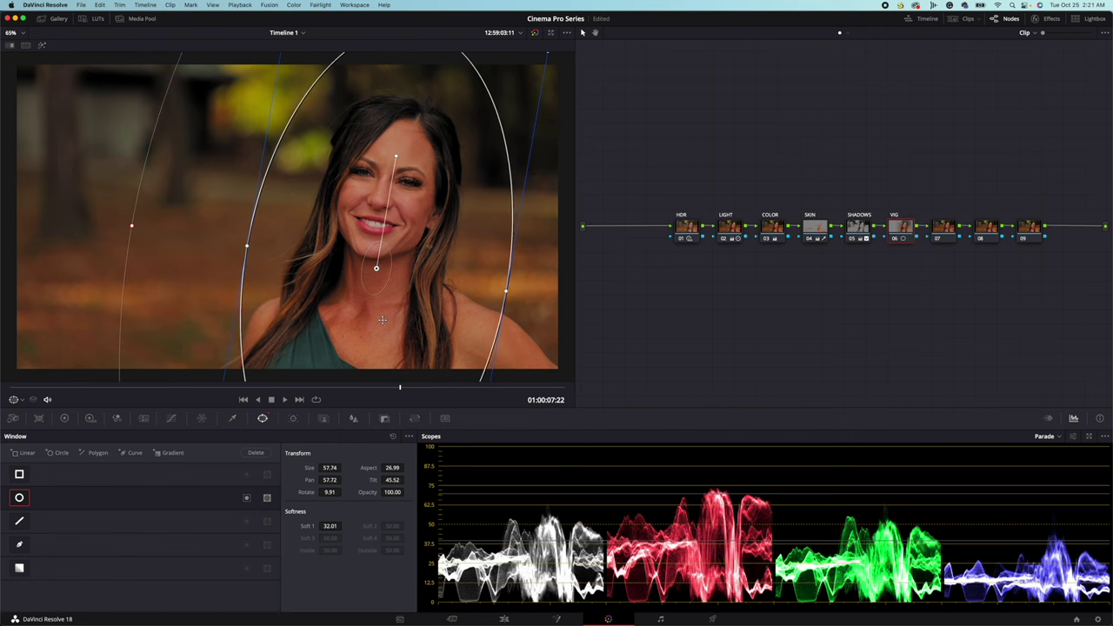
left_click(292, 419)
left_click(52, 453)
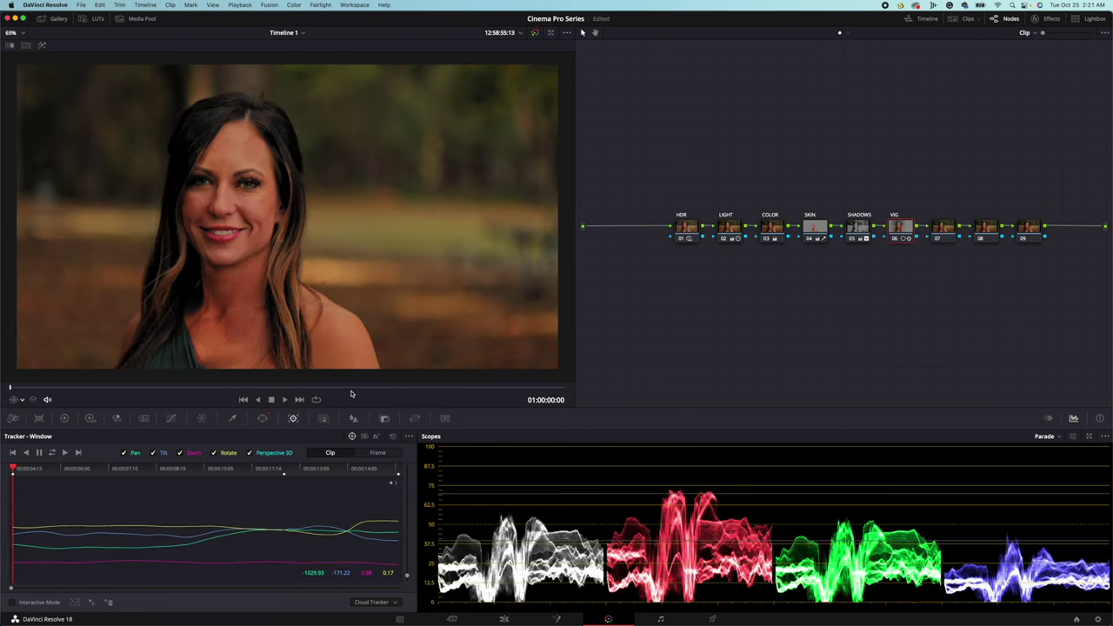
left_click_drag(360, 390, 399, 393)
- Pull the VIG node's custom curve down to darken outside the oval, comparing bypassed and active
left_click(173, 419)
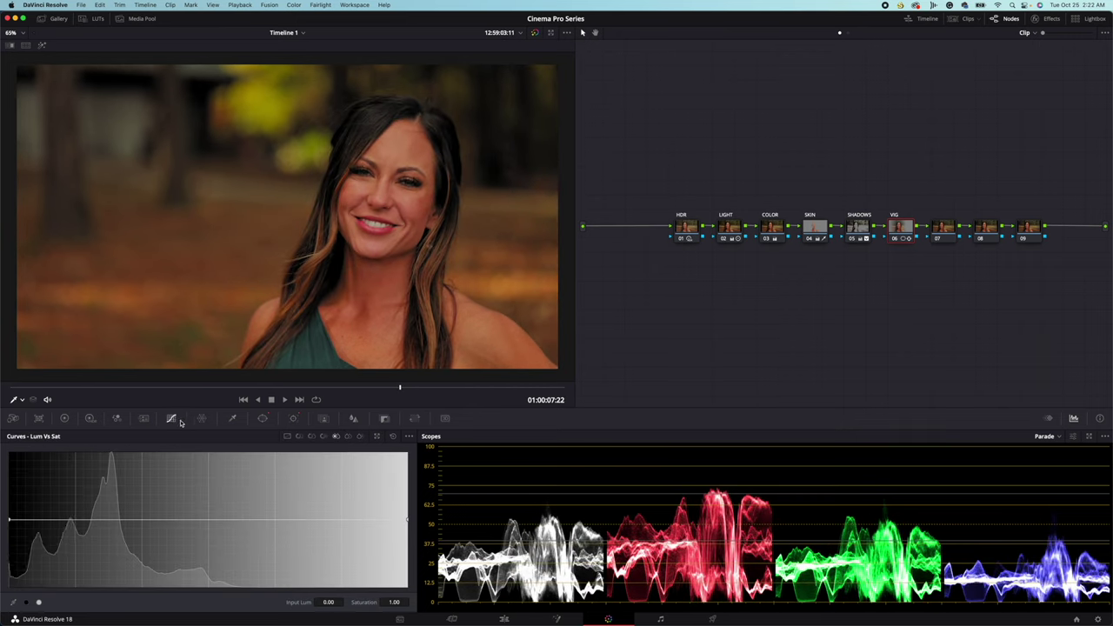
left_click(286, 436)
left_click(409, 436)
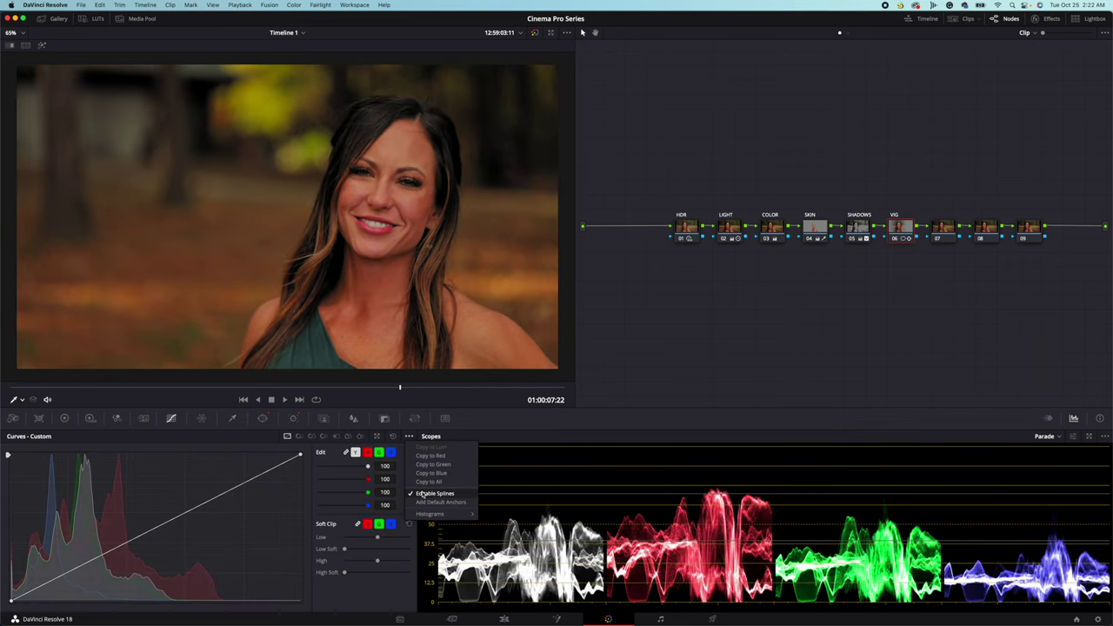
left_click(422, 493)
left_click_drag(148, 533, 149, 541)
left_click(262, 418)
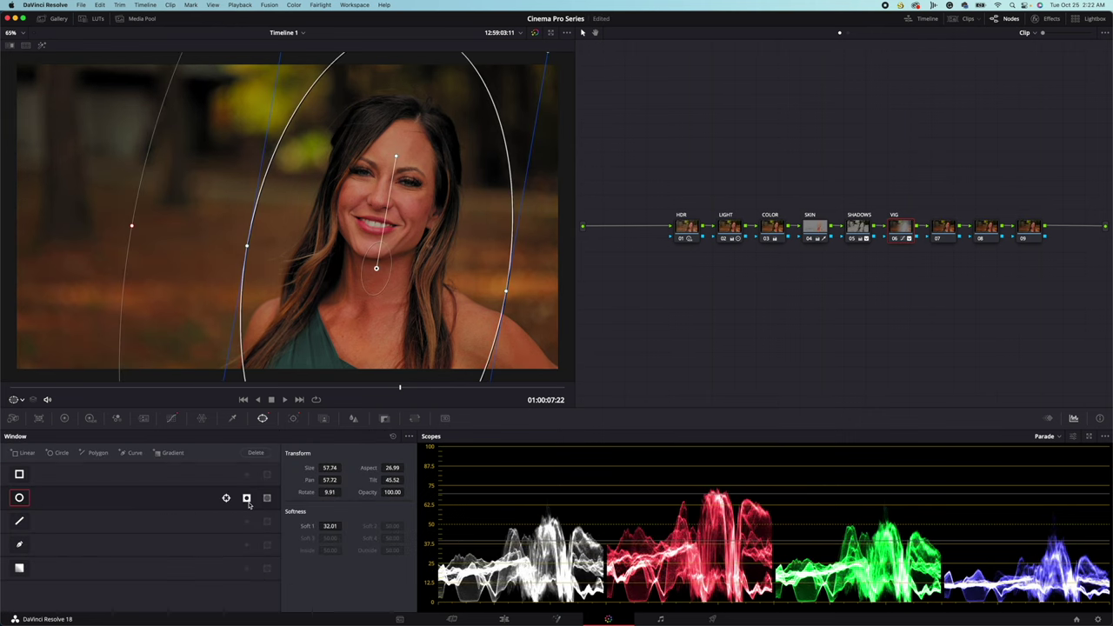
key("ctrl+d")
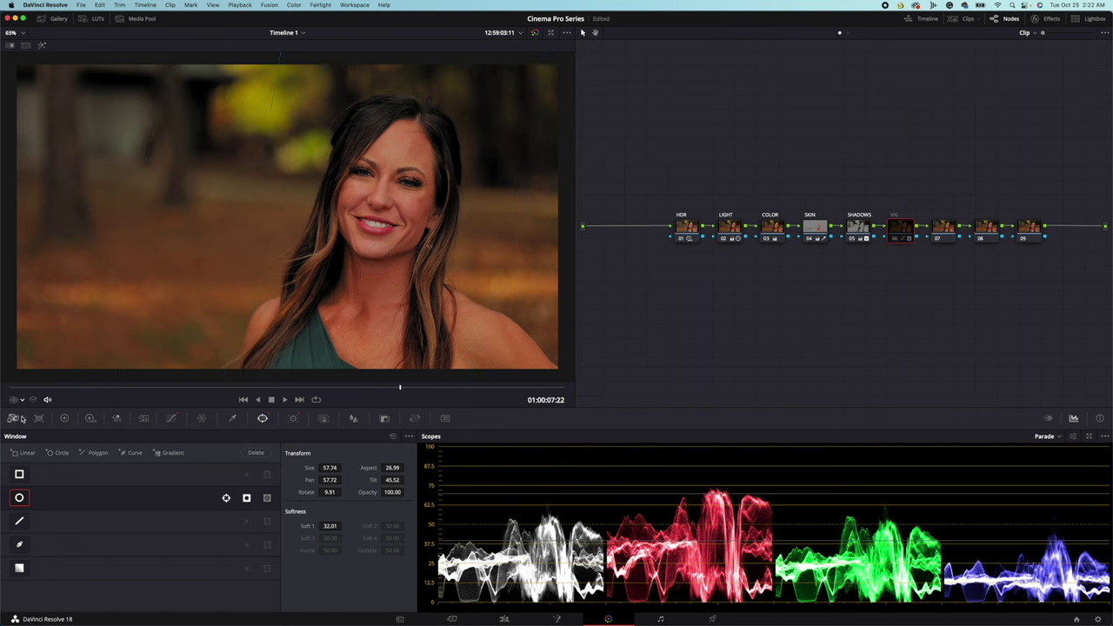
key("ctrl+d")
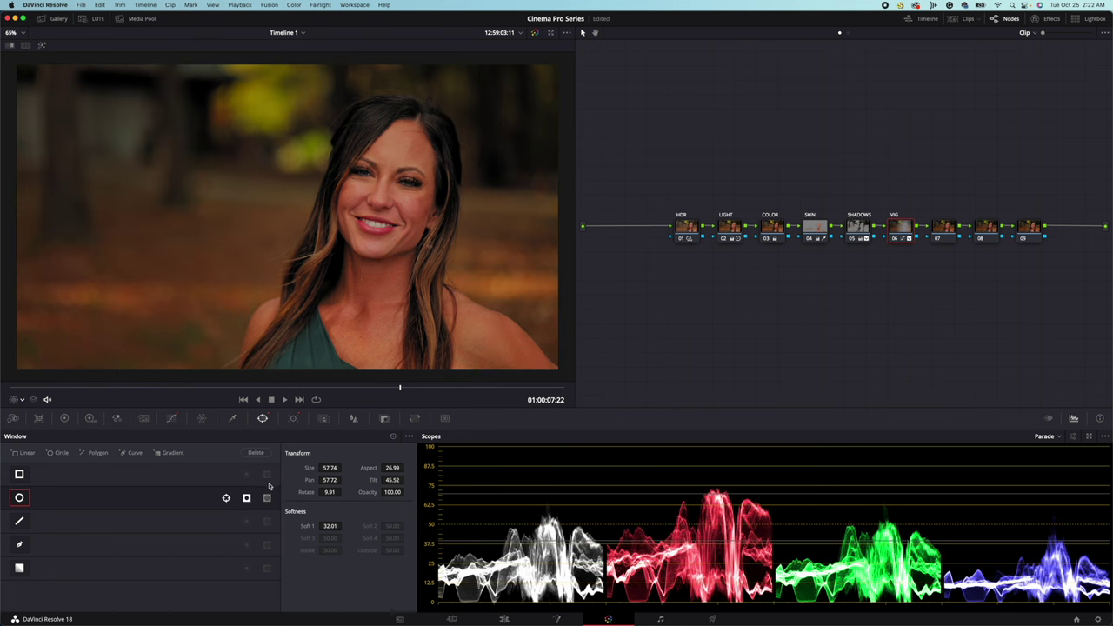
- Adjust the VIG node's Mid/Detail and add a blur radius of 0.53
left_click(64, 418)
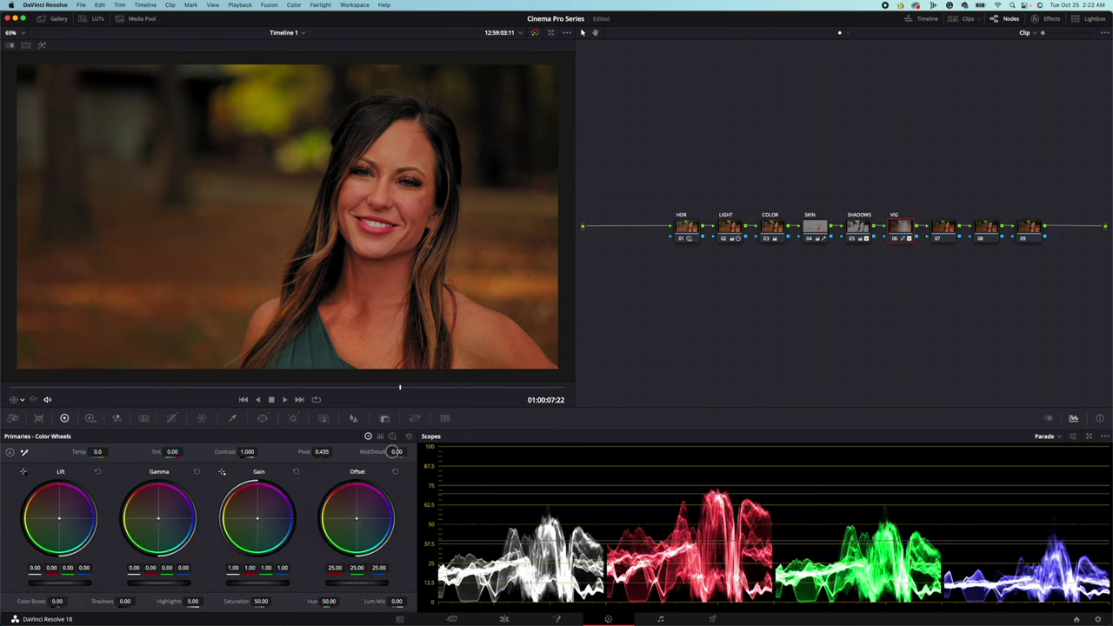
left_click_drag(393, 451, 369, 459)
left_click(353, 418)
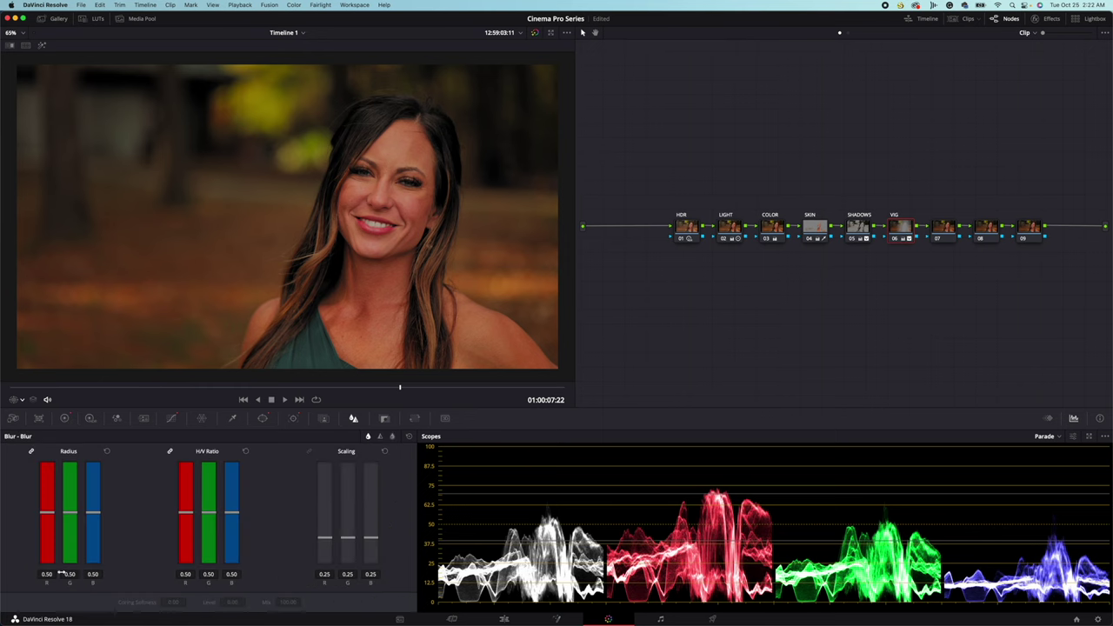
left_click_drag(53, 574, 49, 575)
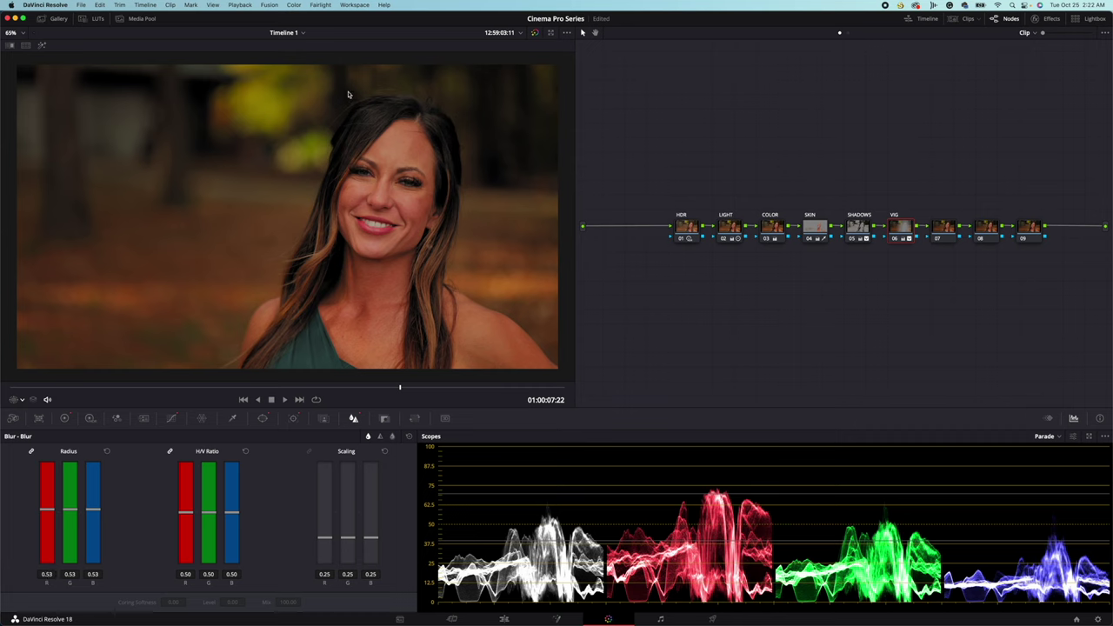
key("ctrl+d")
key("ctrl+d")
key("ctrl+d")
key("ctrl+d")
- Label node 07 LIFT and raise an upper-midtone point on its custom curve to brighten slightly
left_click(946, 228)
left_click(171, 418)
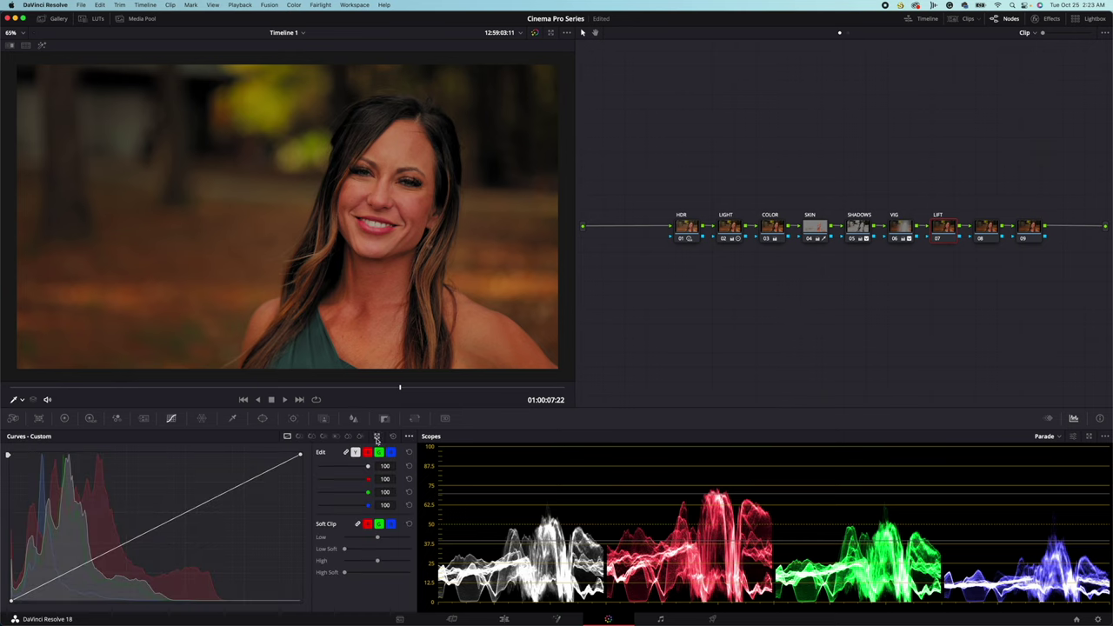
left_click(406, 438)
left_click(424, 496)
left_click(203, 503)
left_click_drag(204, 503, 213, 489)
key("ctrl+d")
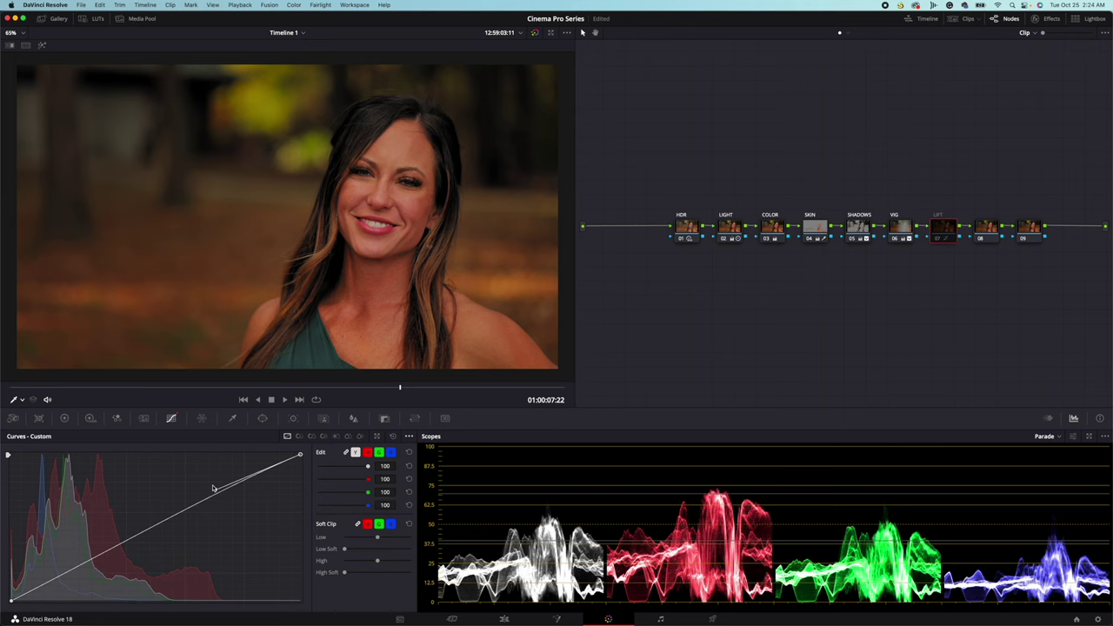
key("ctrl+d")
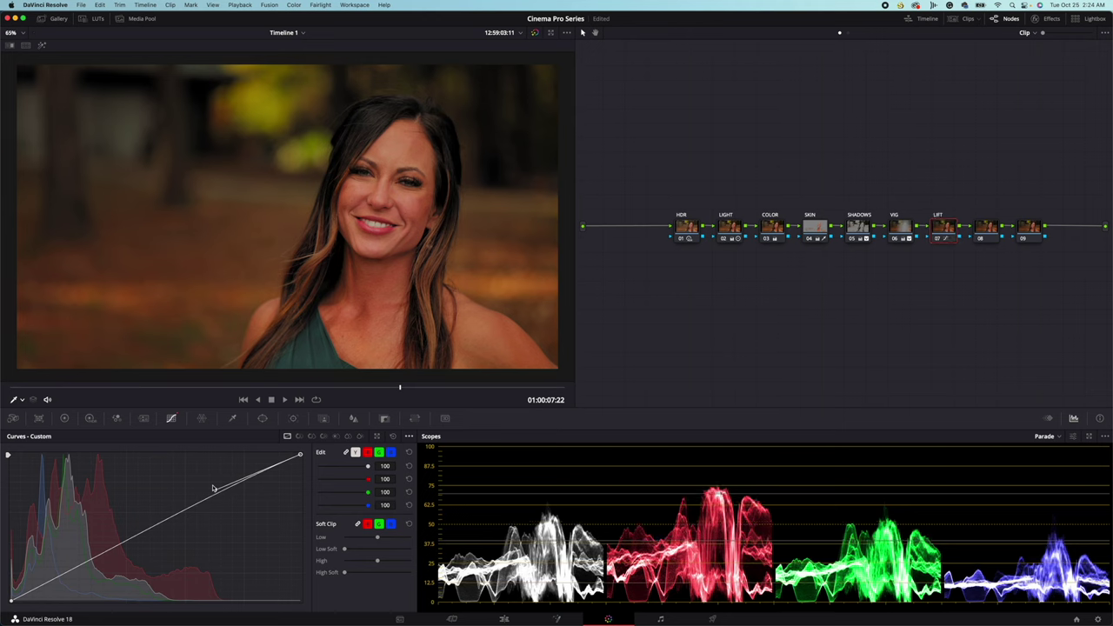
- Search effects for FILM and apply Film Grain with the 35mm 400T preset to node 08
left_click(353, 419)
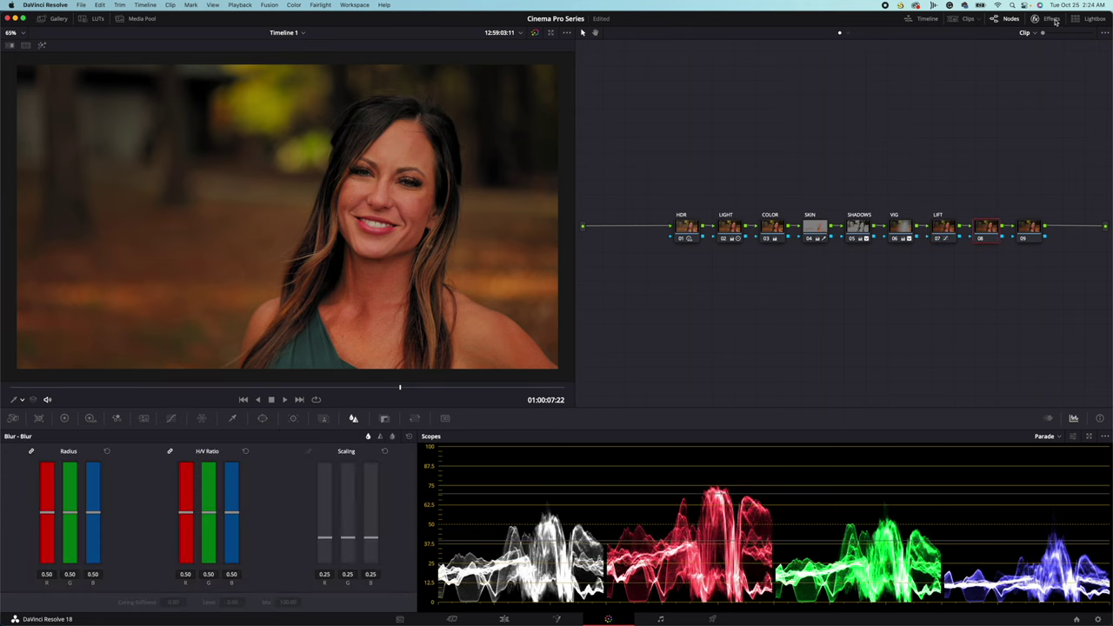
left_click(1043, 18)
left_click(1080, 49)
type("FILM")
left_click_drag(997, 107, 928, 236)
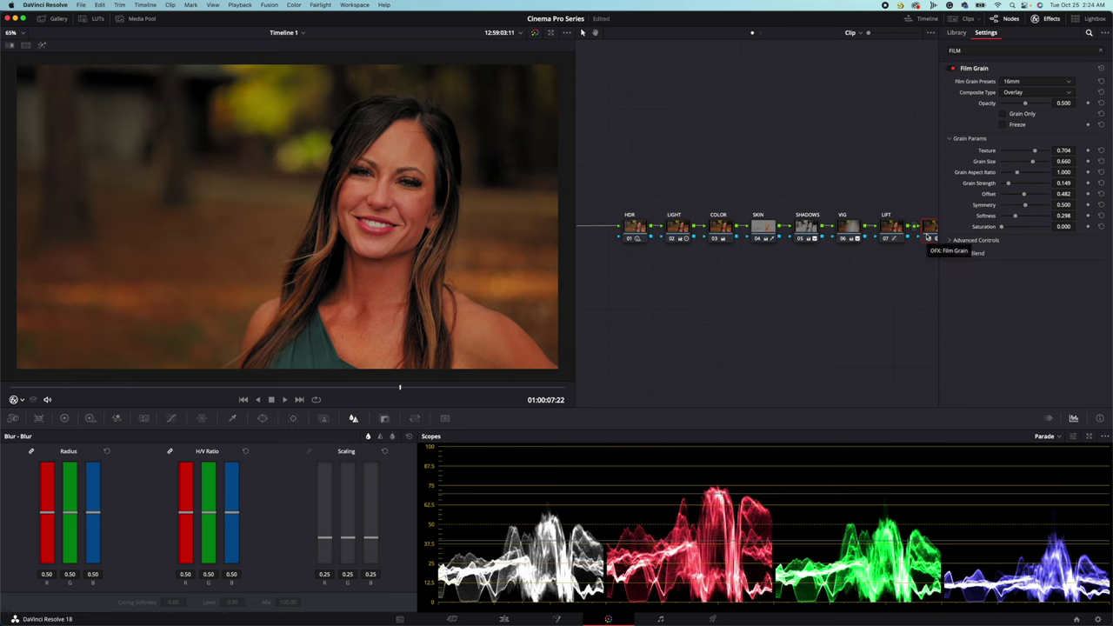
left_click(1035, 81)
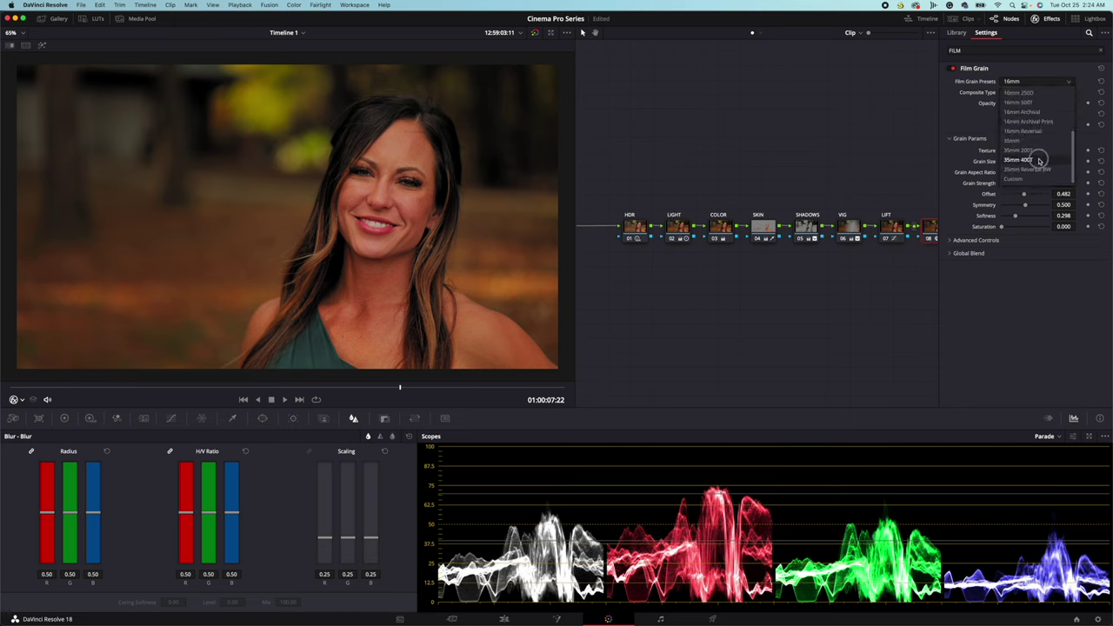
left_click(1036, 160)
left_click(1046, 18)
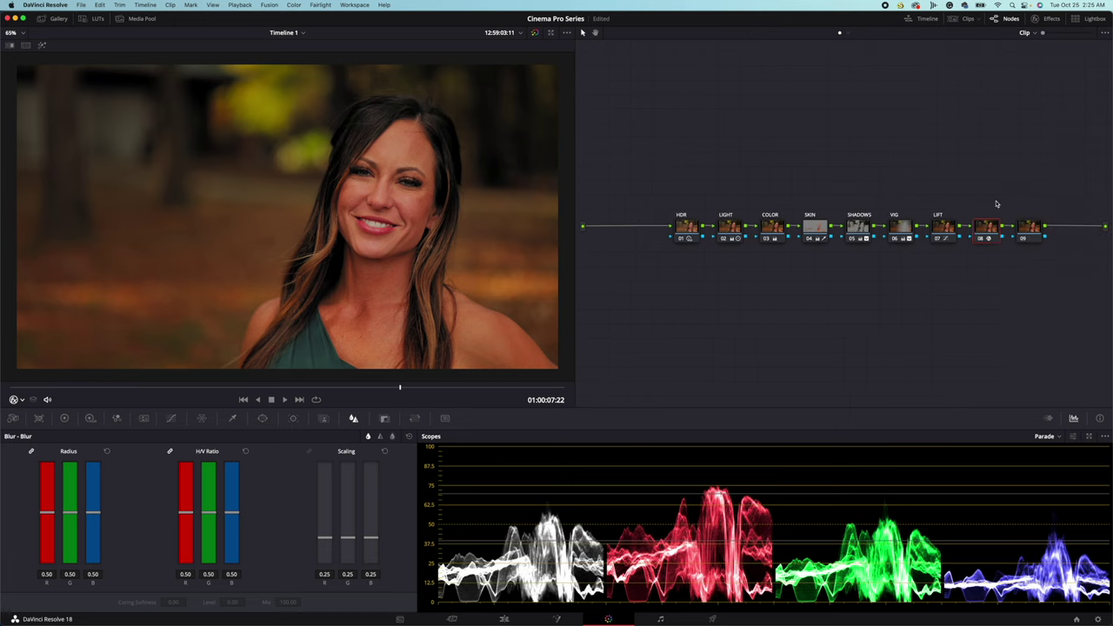
right_click(986, 240)
- Label node 08 GRAIN and sharpen node 09 slightly via blur radius 0.47
left_click(997, 258)
left_click(1028, 228)
left_click_drag(45, 577, 87, 552)
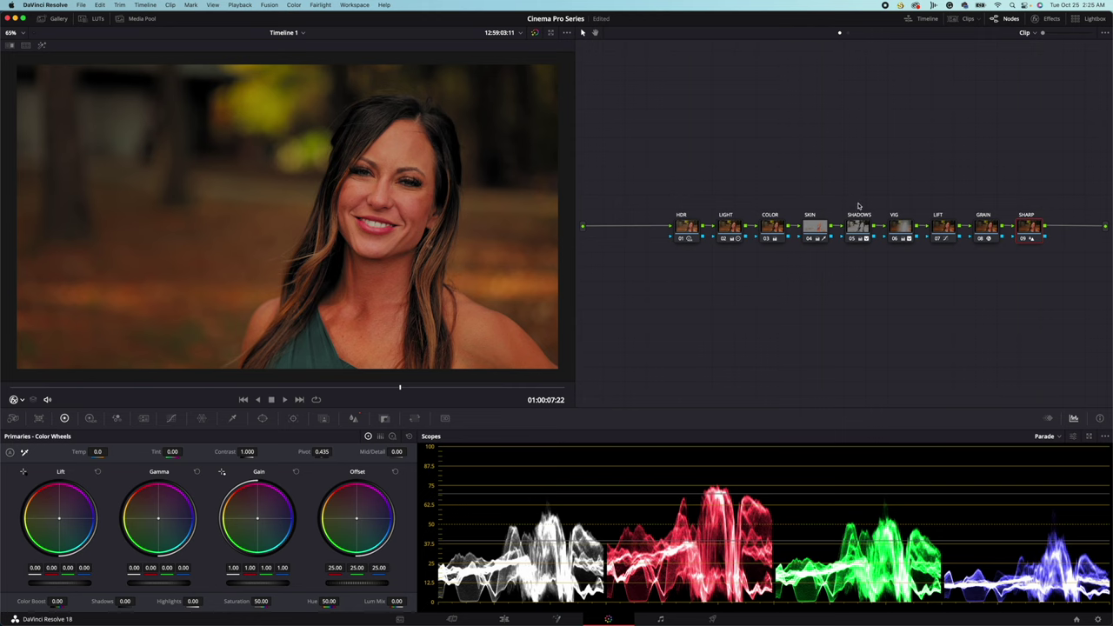
- Shift nodes 01–05 left and insert a new serial node after SHADOWS
left_click_drag(858, 206, 641, 239)
left_click(809, 234)
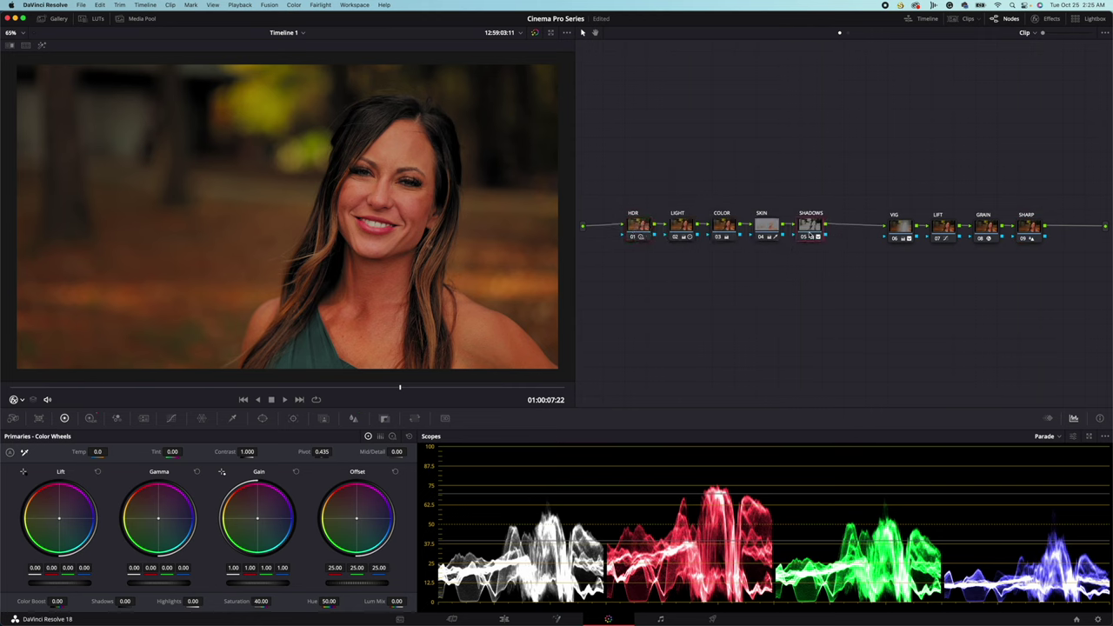
key("alt+s")
- Label node 06 as BEAUTY
right_click(847, 233)
left_click(858, 256)
type("BEAUTY")
key("Return")
- Apply Face Refinement to the BEAUTY node and analyse the face from the first frame
left_click(1041, 20)
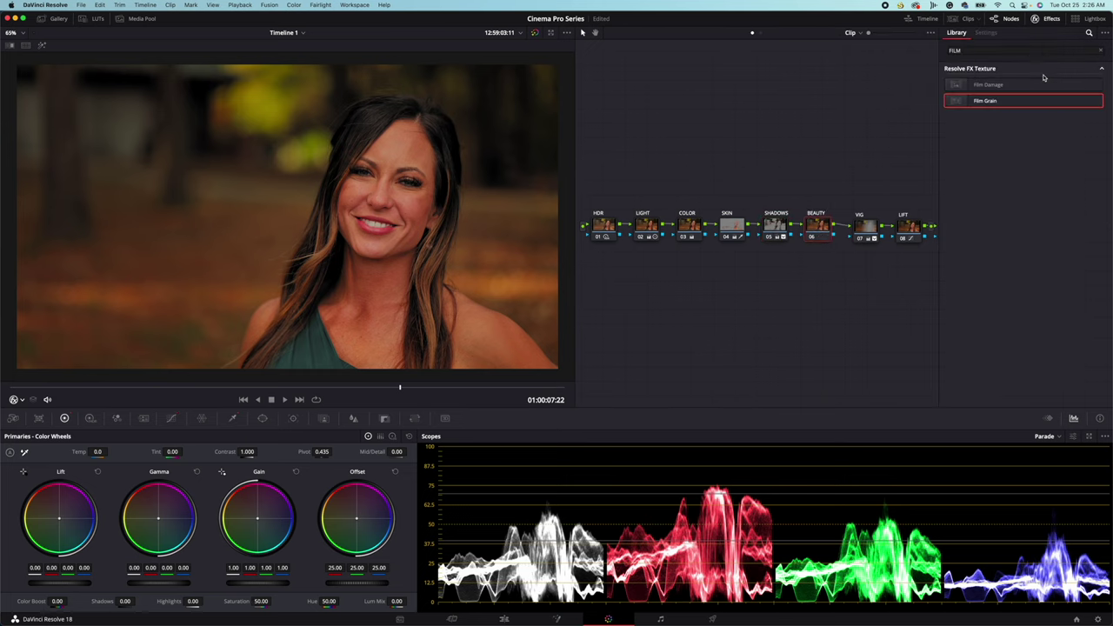
left_click_drag(1000, 291, 830, 229)
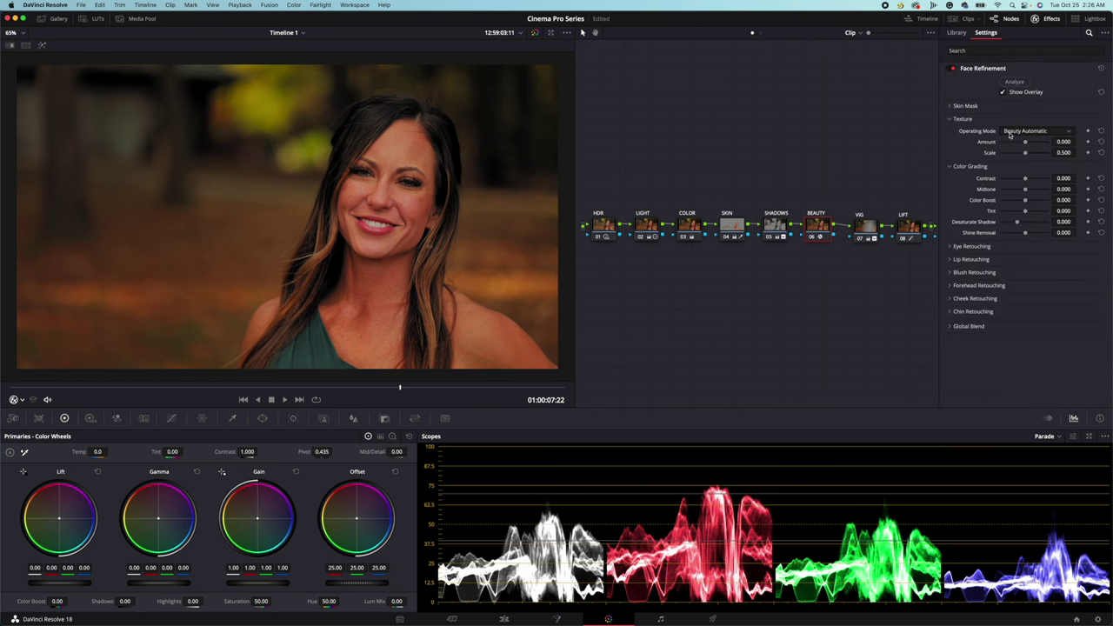
key("Home")
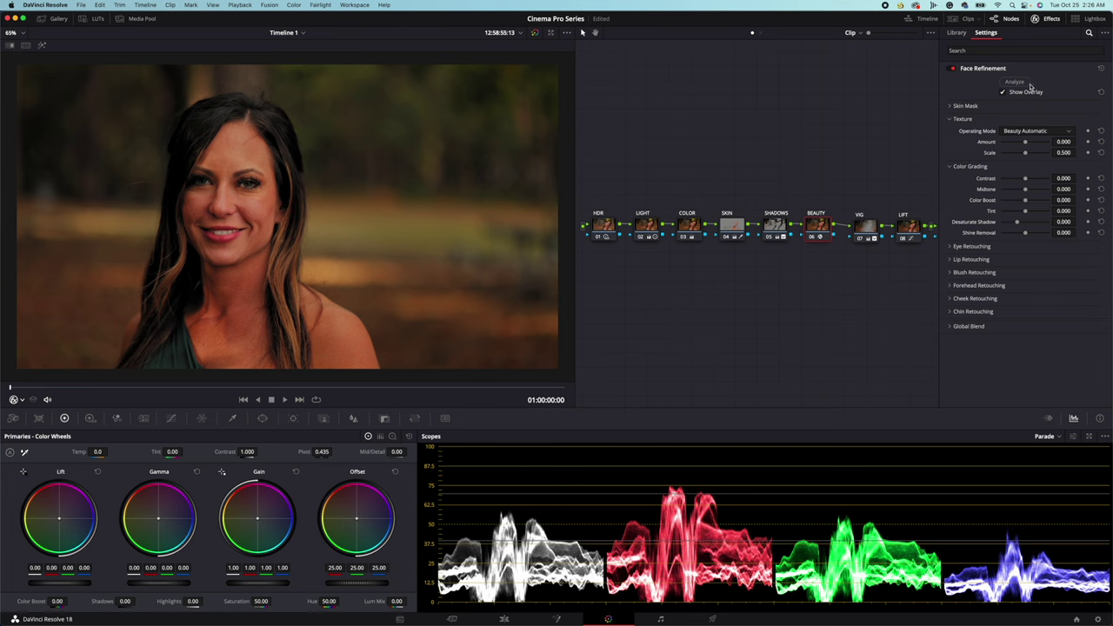
left_click(1015, 82)
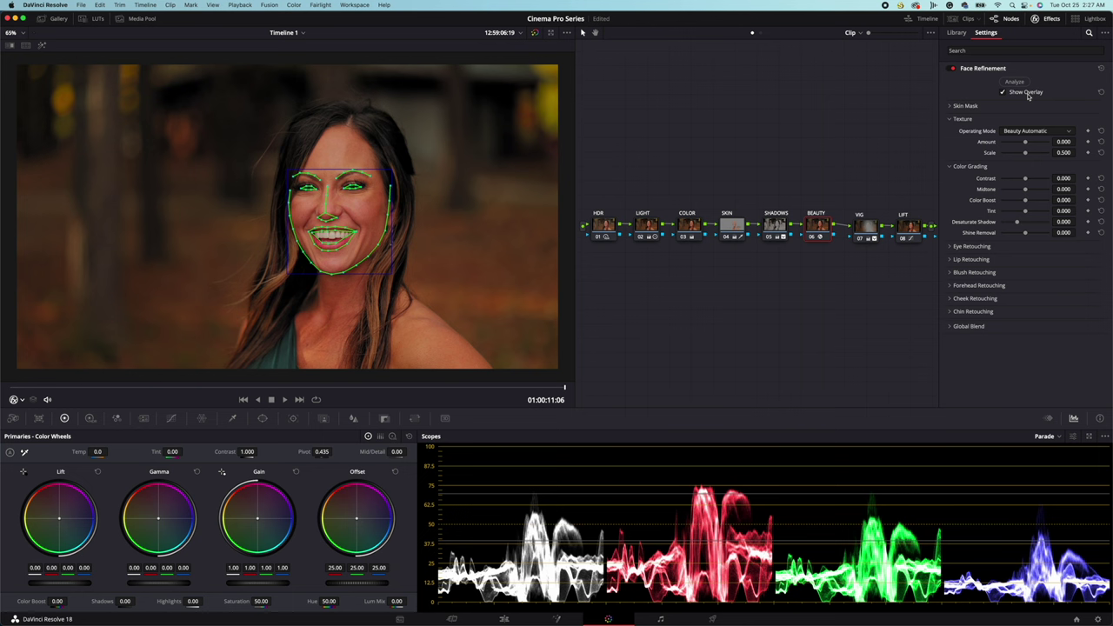
left_click_drag(331, 388, 372, 388)
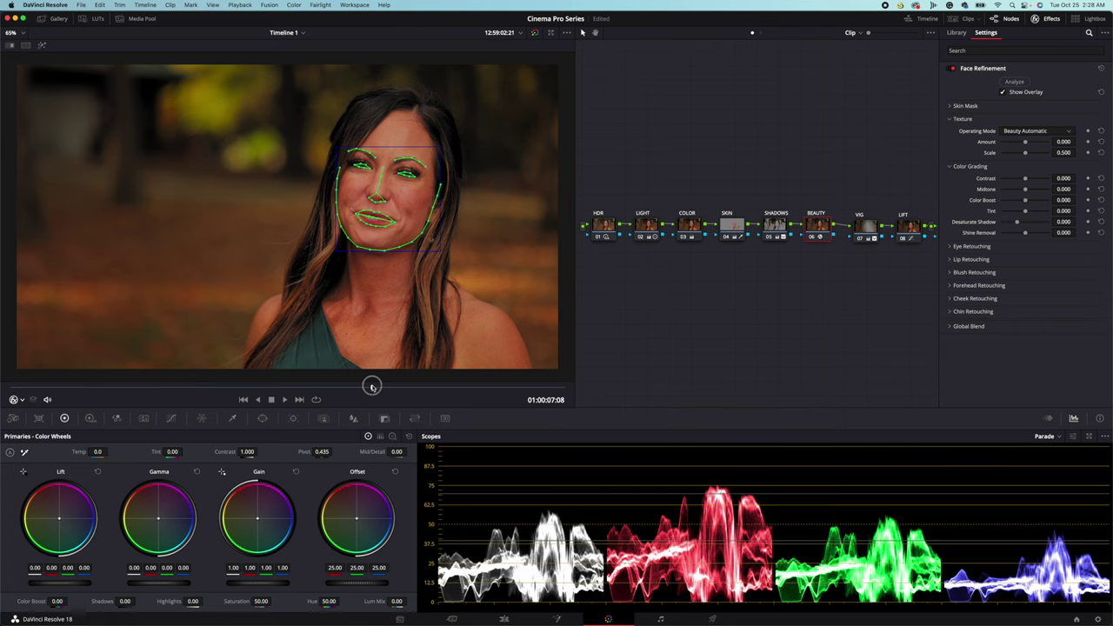
- Set skin texture to 0.100 and eye retouching: sharpening 0.200, brightening 0.100, eyebag removal 0.200
left_click_drag(382, 388, 400, 388)
key("shift+grave")
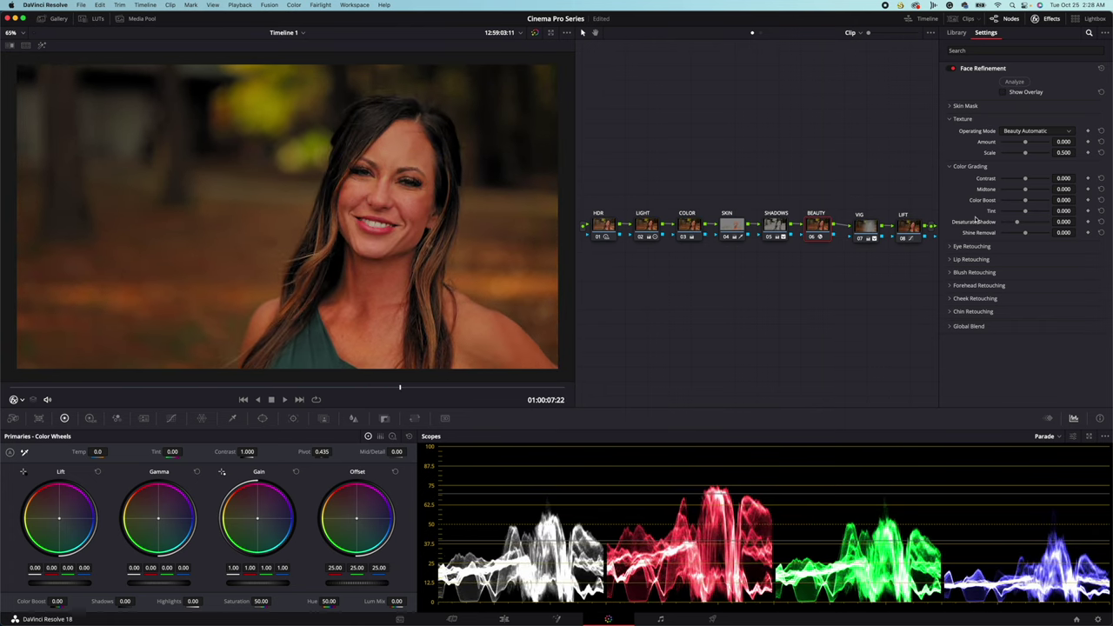
left_click(1064, 142)
left_click(950, 247)
left_click(1061, 258)
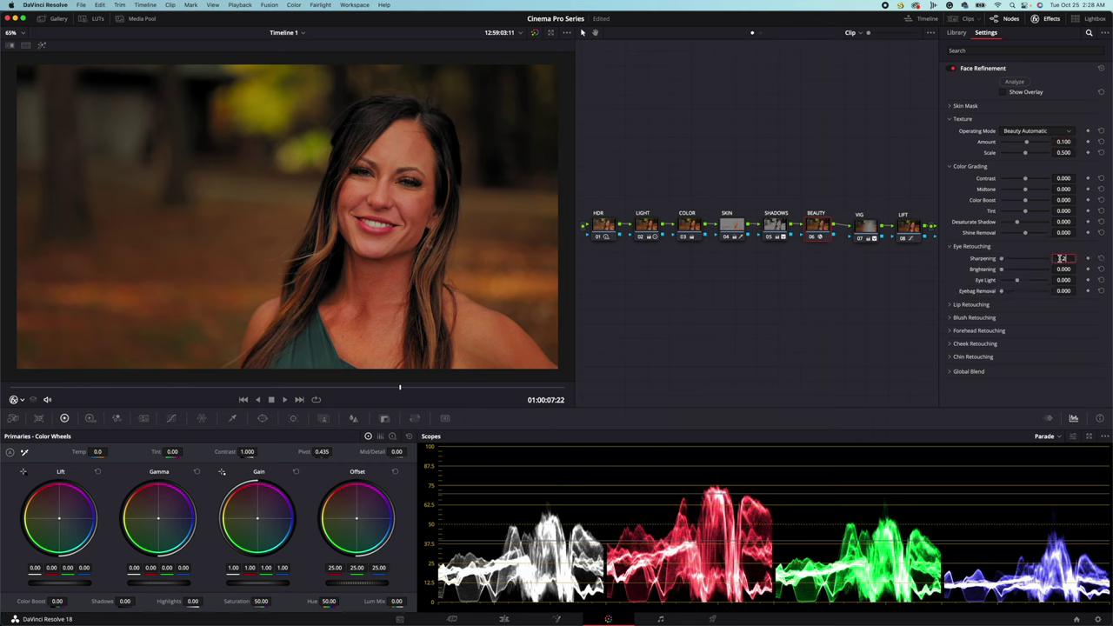
key("Return")
left_click(1062, 269)
type("0.1")
key("Return")
left_click(1063, 280)
left_click(1064, 291)
type("0.2")
key("Return")
- Smooth the upper lip to 0.024 and forehead to 0.100, then lower the Global Blend
left_click(972, 304)
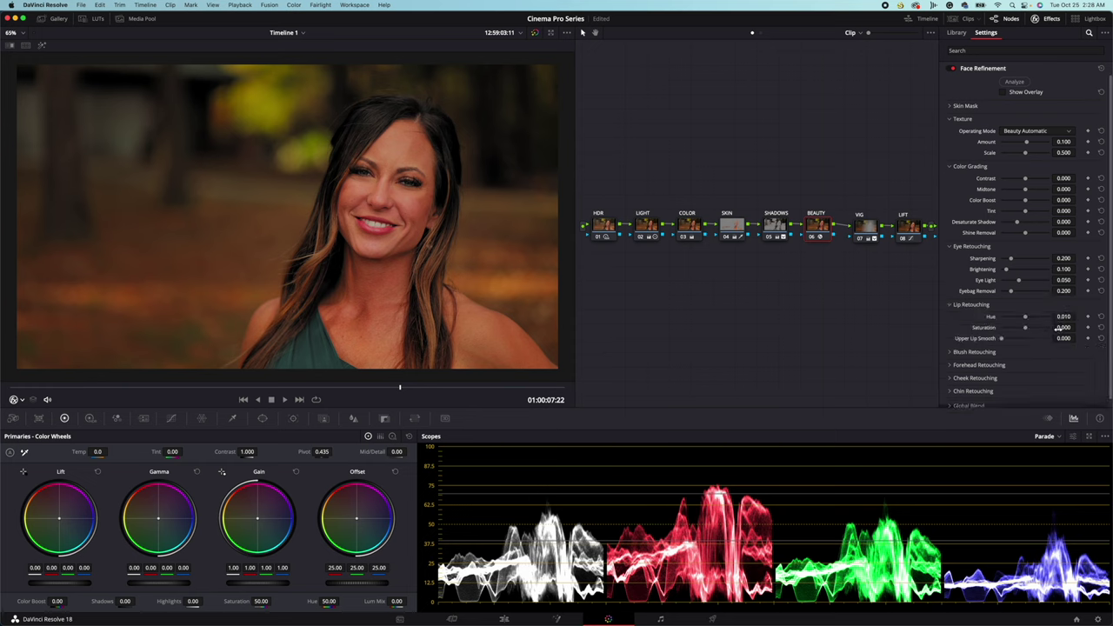
left_click(1059, 334)
left_click_drag(1059, 335, 1047, 334)
left_click(1060, 365)
scroll(1060, 386, "down", 1)
left_click_drag(1062, 383, 1084, 383)
scroll(1052, 325, "down", 2)
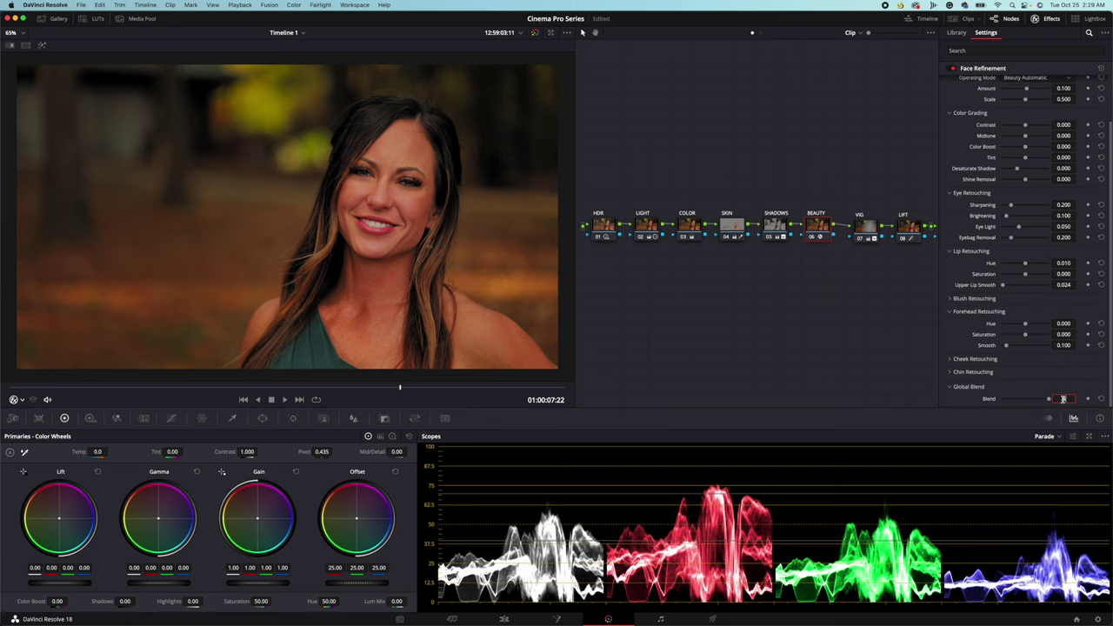
left_click_drag(1062, 399, 1057, 399)
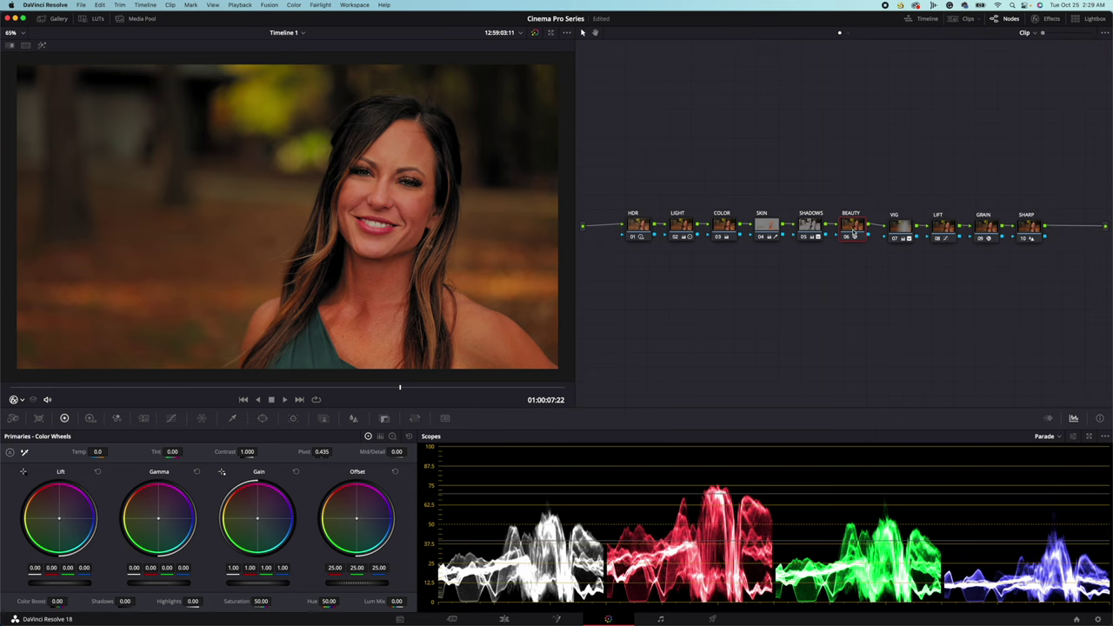
- Toggle the BEAUTY node off and on to compare the retouching
left_click(851, 233)
left_click(852, 232)
key("ctrl+d")
scroll(509, 196, "up", 2)
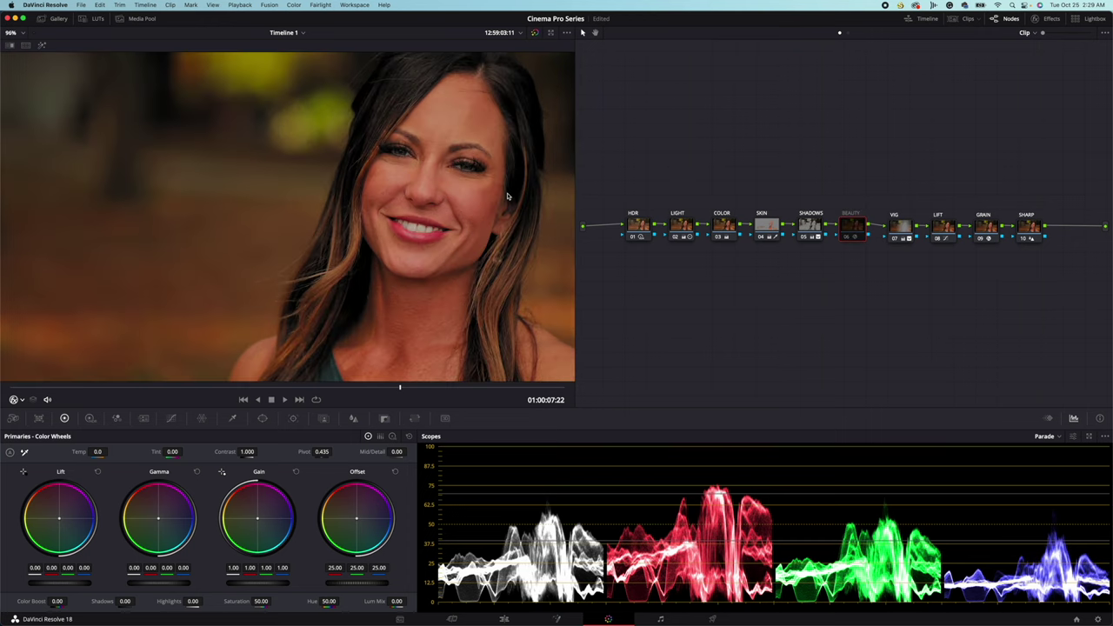
key("ctrl+d")
scroll(511, 195, "down", 3)
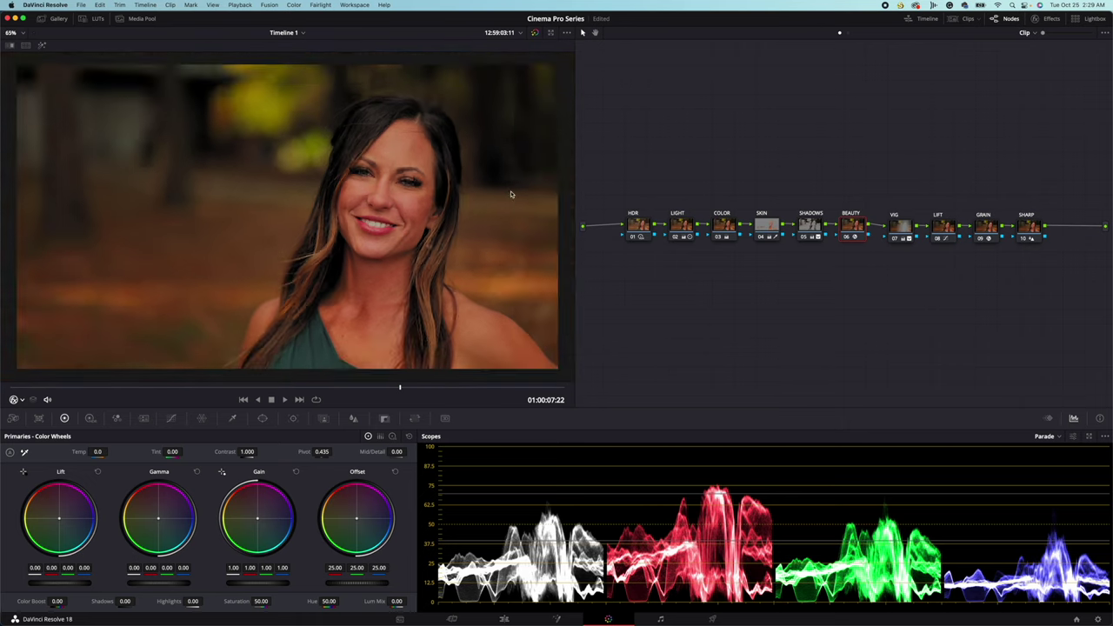
- Add a serial node labelled GBL after SHARP and raise its contrast to 1.024
left_click(1031, 228)
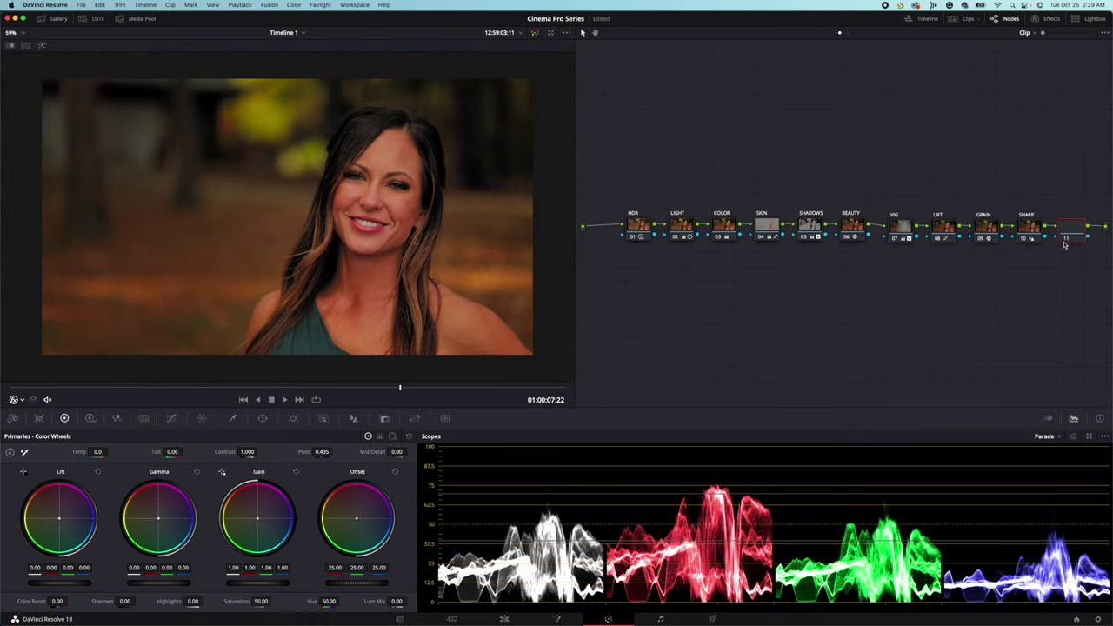
right_click(1065, 230)
left_click(1025, 247)
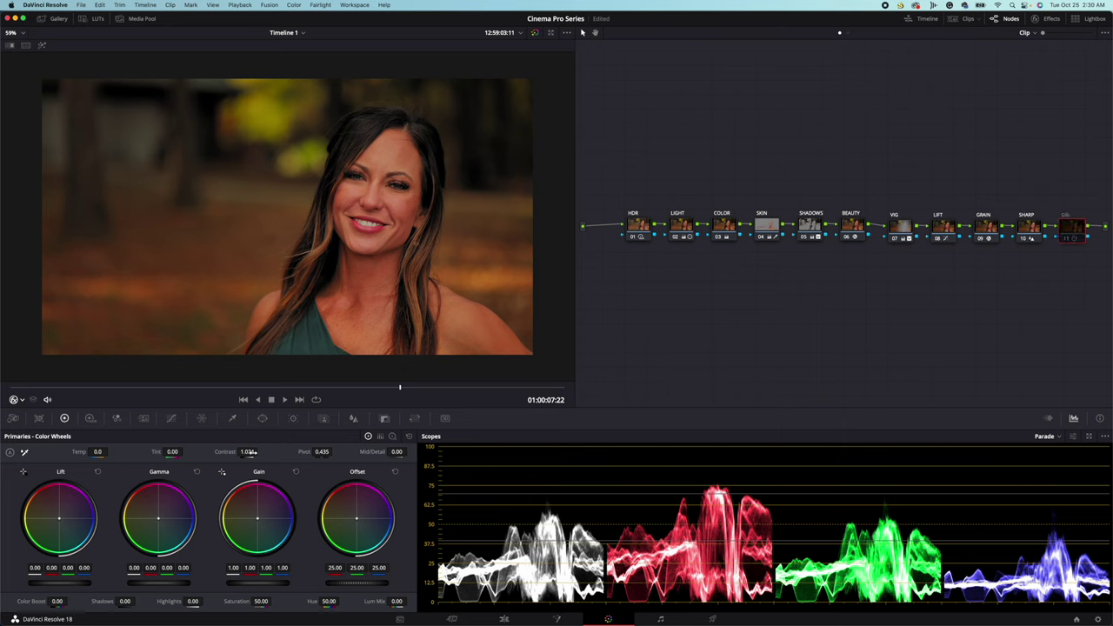
left_click_drag(246, 452, 252, 452)
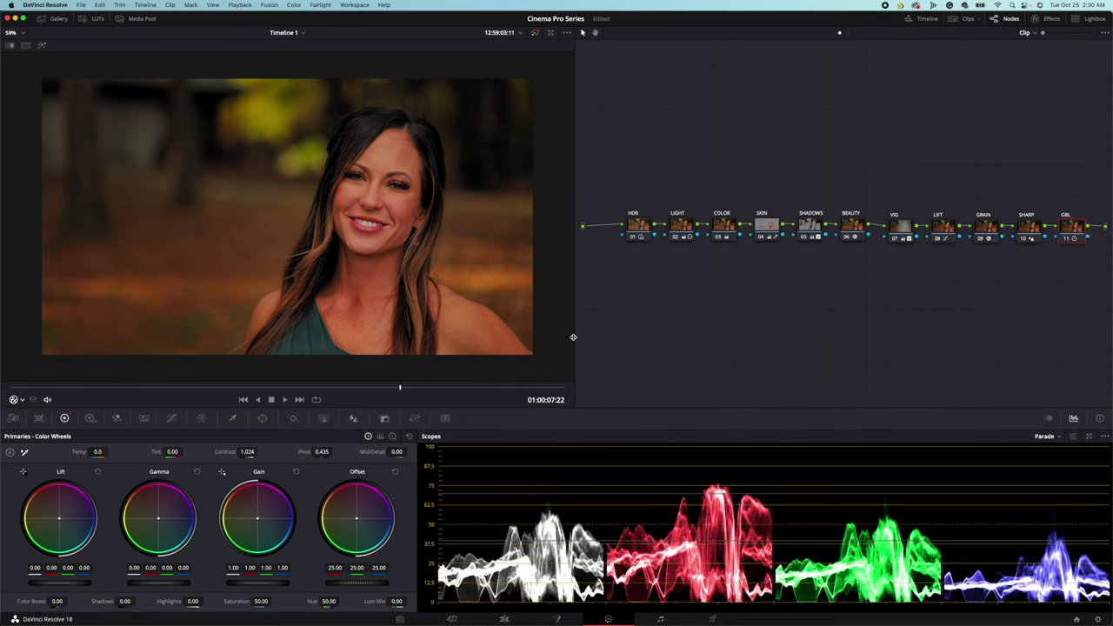
- Add a node before HDR and label it NOISE
key("shift+s")
left_click_drag(631, 253, 619, 197)
right_click(624, 205)
left_click(642, 225)
type("NOISE")
key("Return")
- Set temporal NR to 3 frames, with luma, chroma and spatial chroma thresholds at 4.0
left_click(144, 418)
left_click(57, 472)
left_click(61, 516)
left_click_drag(121, 539, 107, 513)
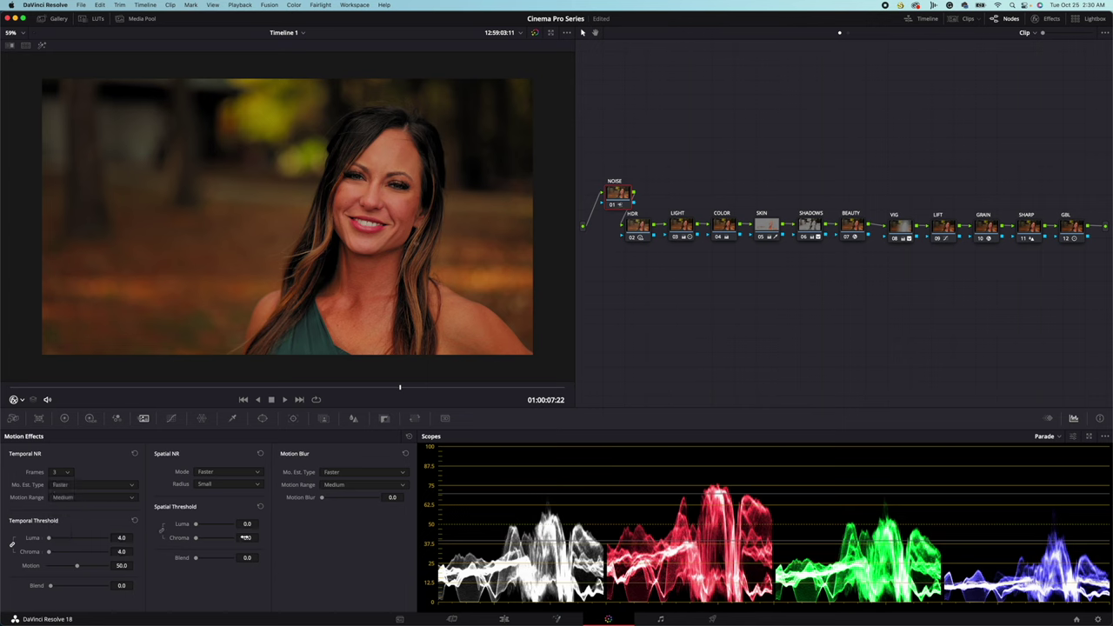
left_click_drag(246, 538, 248, 507)
- Disable GRAIN and bypass NOISE to compare the noise reduction, then re-enable both
left_click(989, 230)
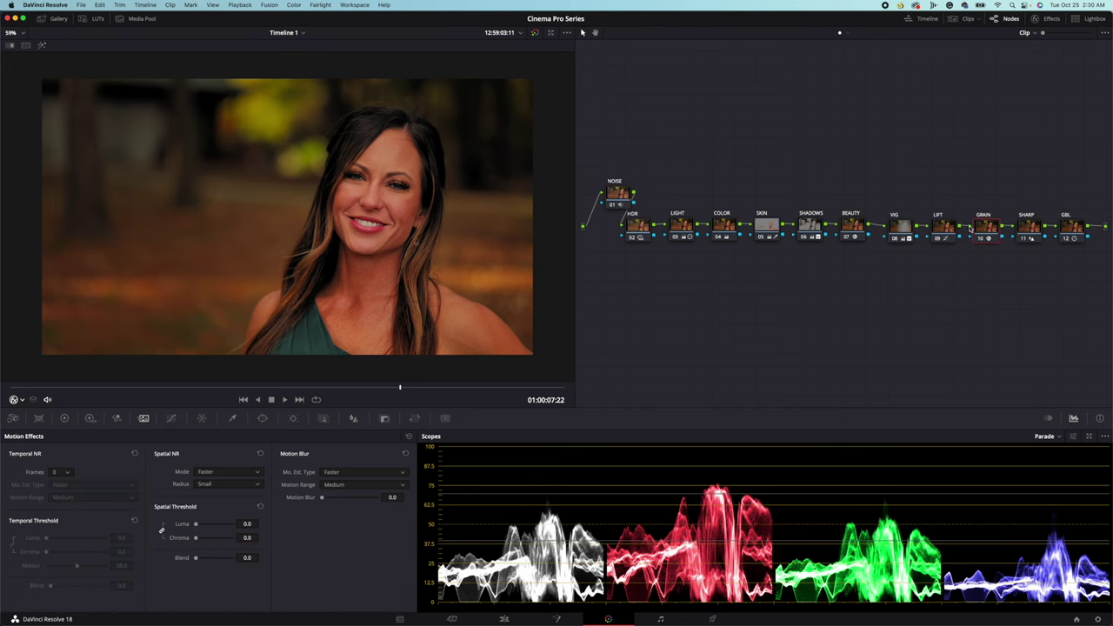
key("ctrl+d")
left_click(617, 193)
scroll(310, 218, "up", 1)
scroll(310, 218, "up", 15)
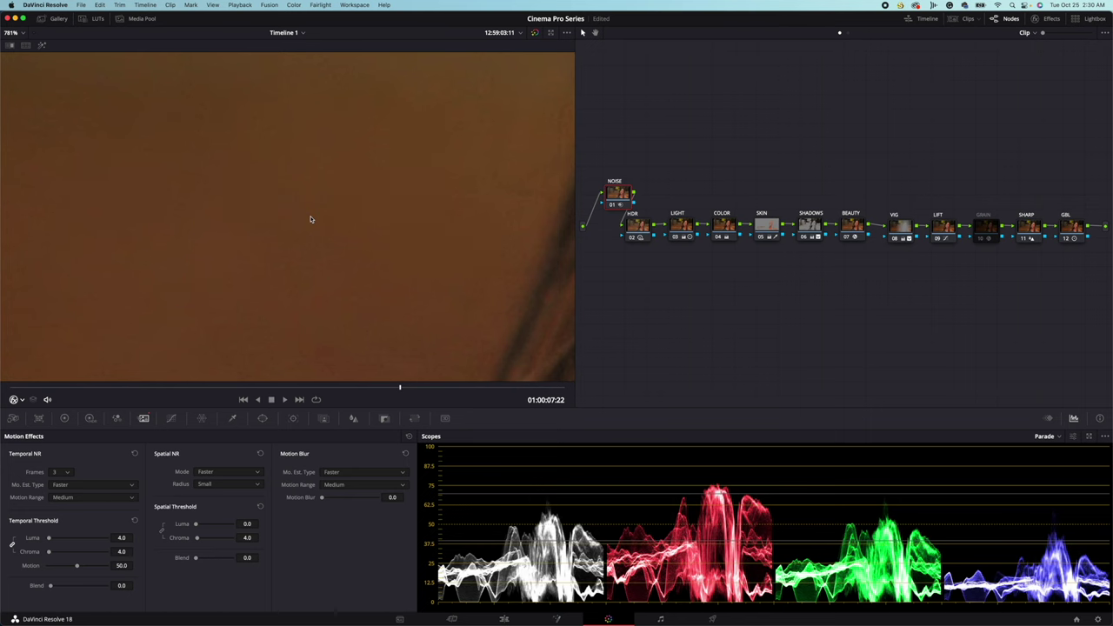
scroll(310, 219, "down", 15)
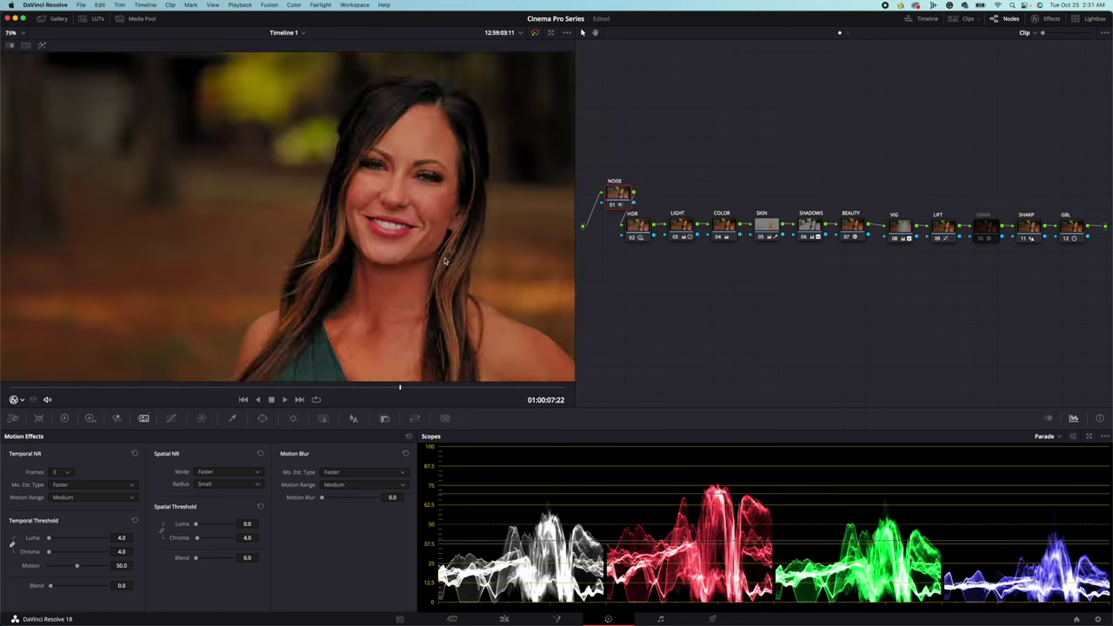
scroll(442, 258, "up", 5)
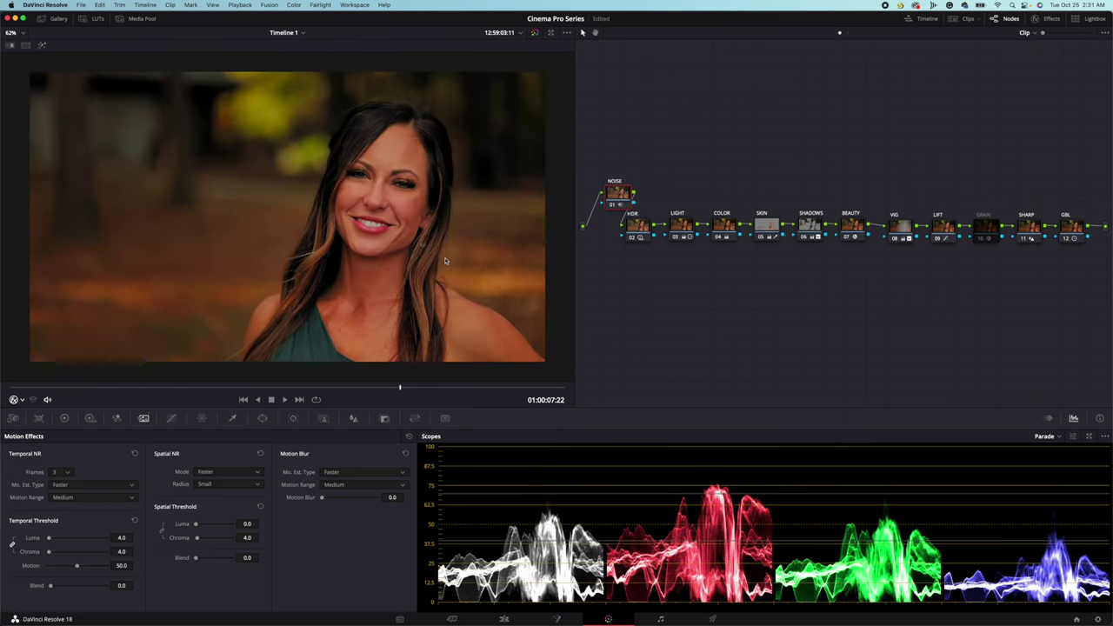
scroll(445, 260, "up", 1)
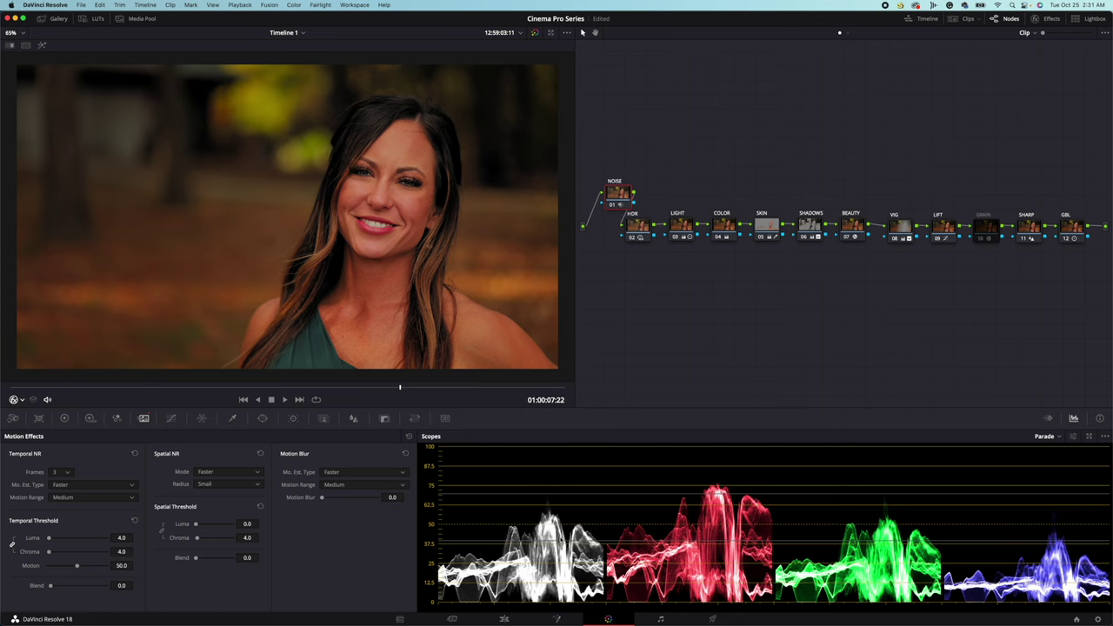
key("super+d")
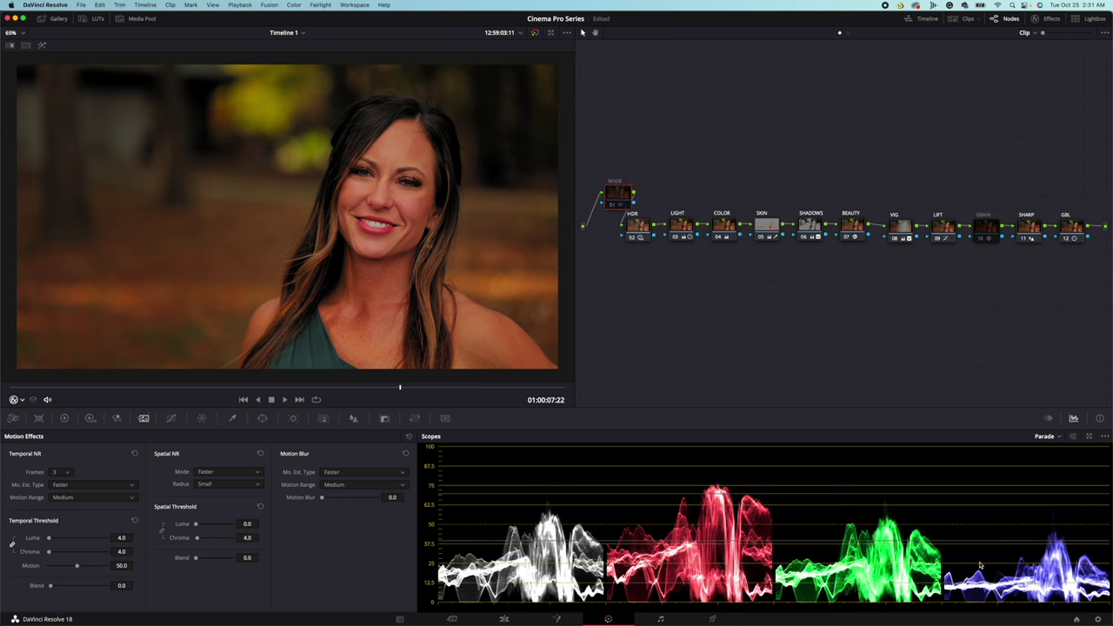
key("super+d")
left_click(986, 228)
key("super+d")
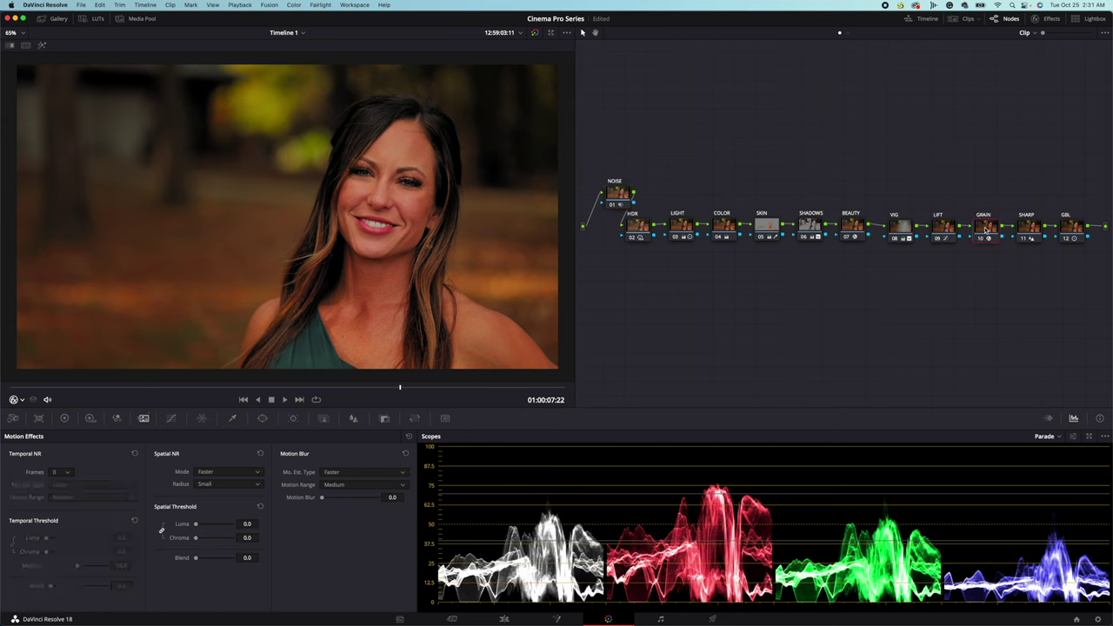
- Grab a still of the grade and label still 1.1.12 as MASTER in the Gallery
right_click(410, 200)
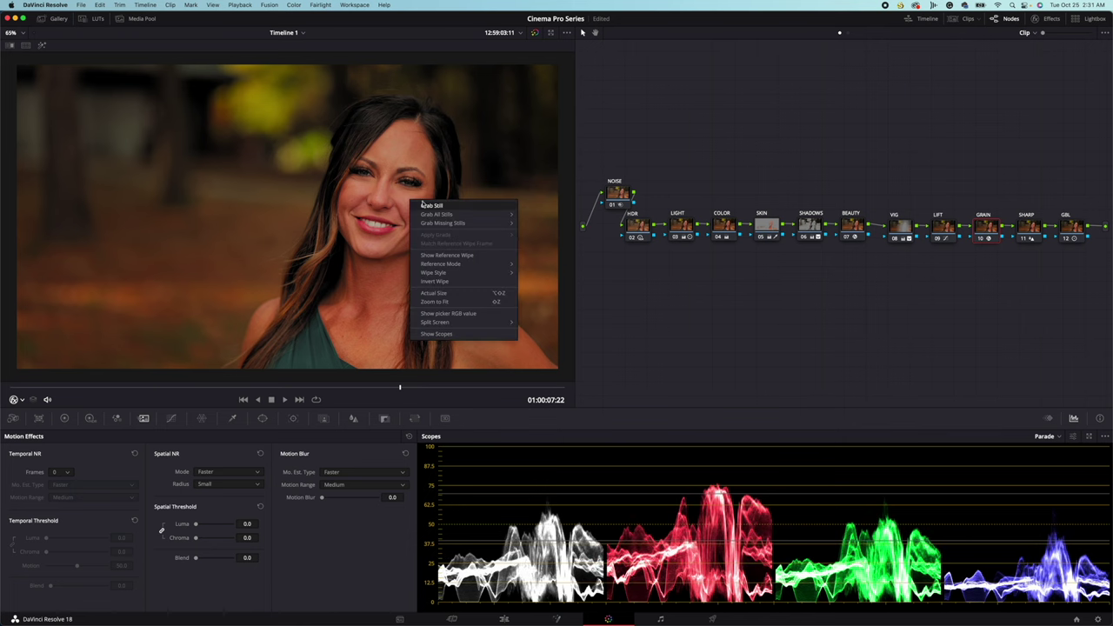
left_click(137, 85)
left_click(55, 19)
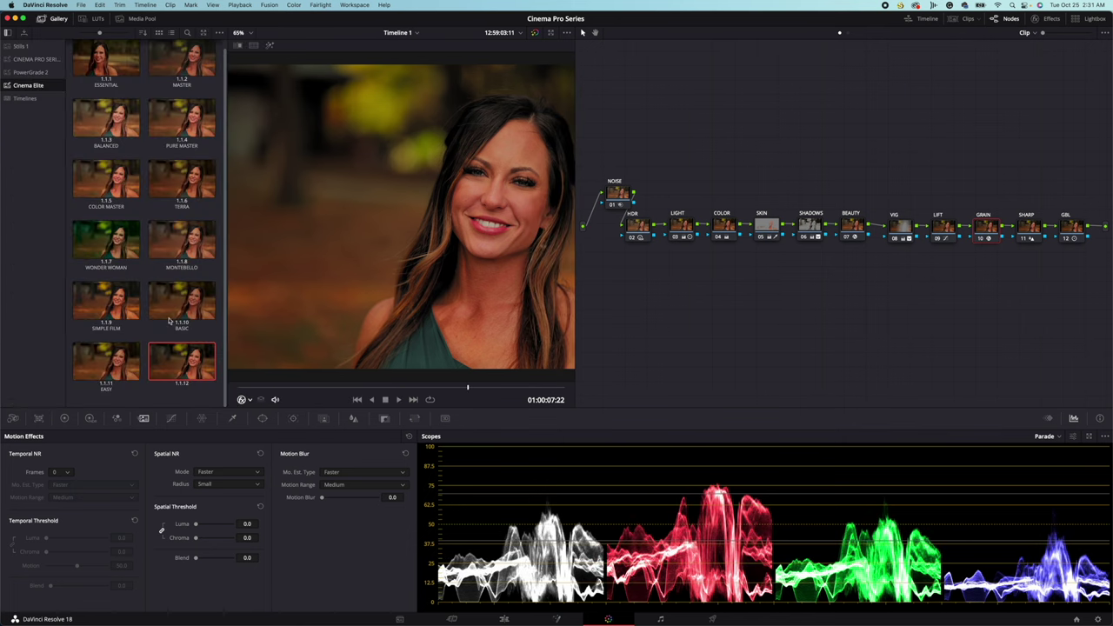
right_click(190, 356)
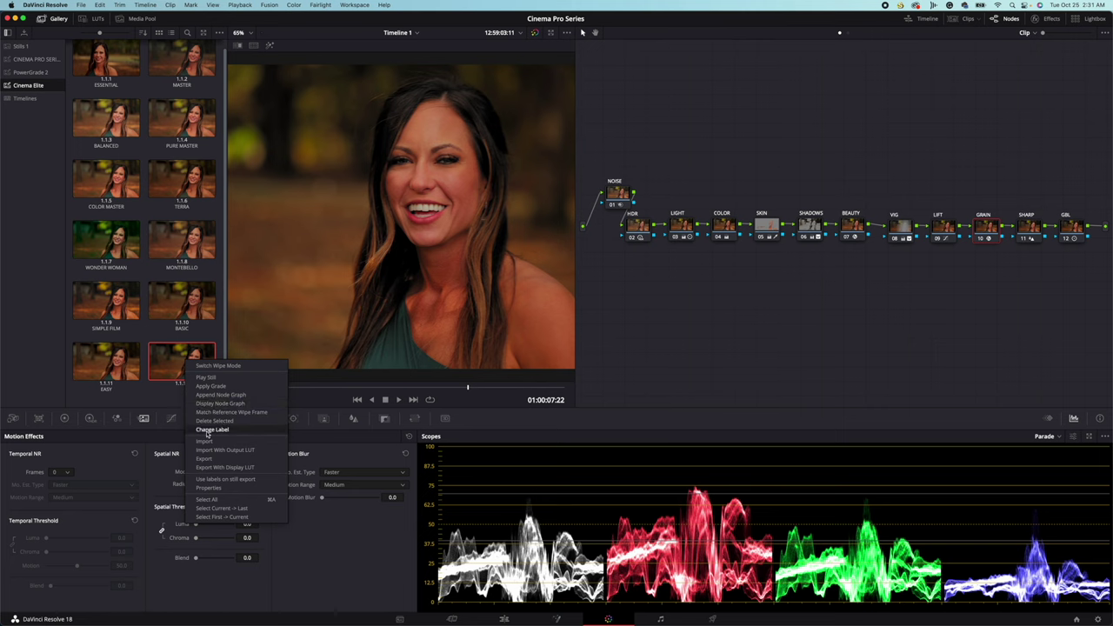
key("Escape")
left_click_drag(593, 132, 949, 310)
right_click(190, 373)
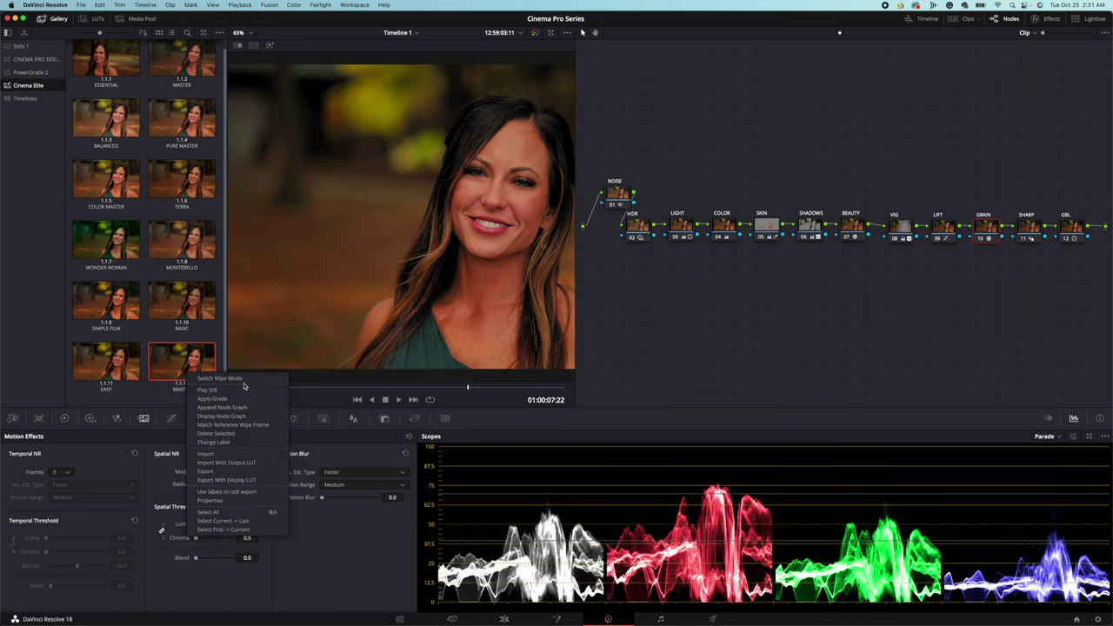
key("Escape")
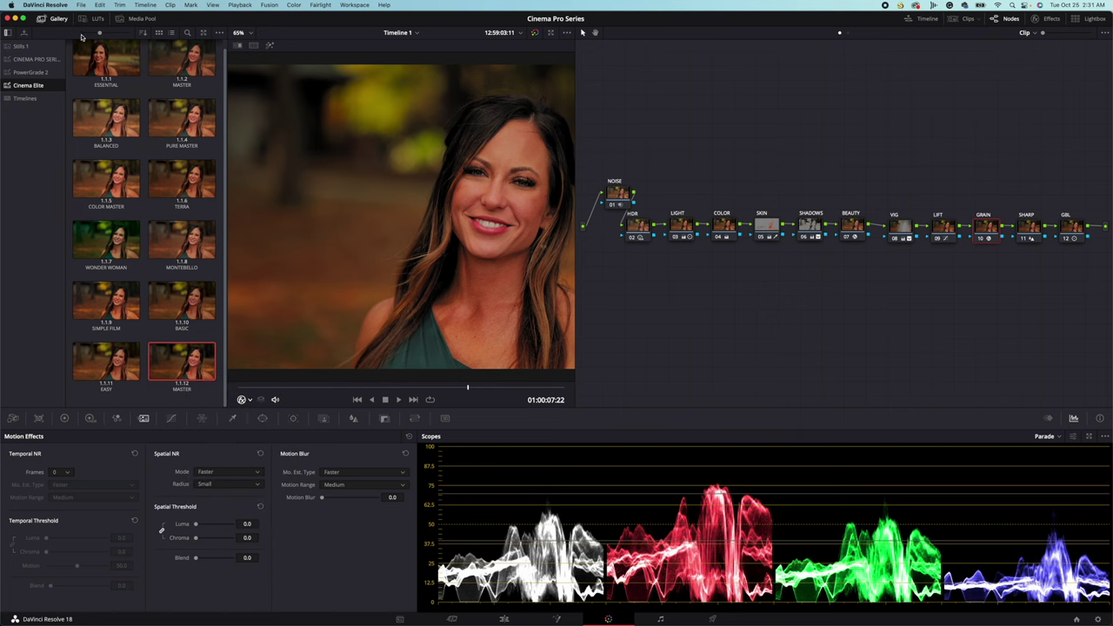
left_click(54, 18)
- Load the CINEMA PRO render preset, disable audio export and reveal the advanced video settings
left_click(713, 619)
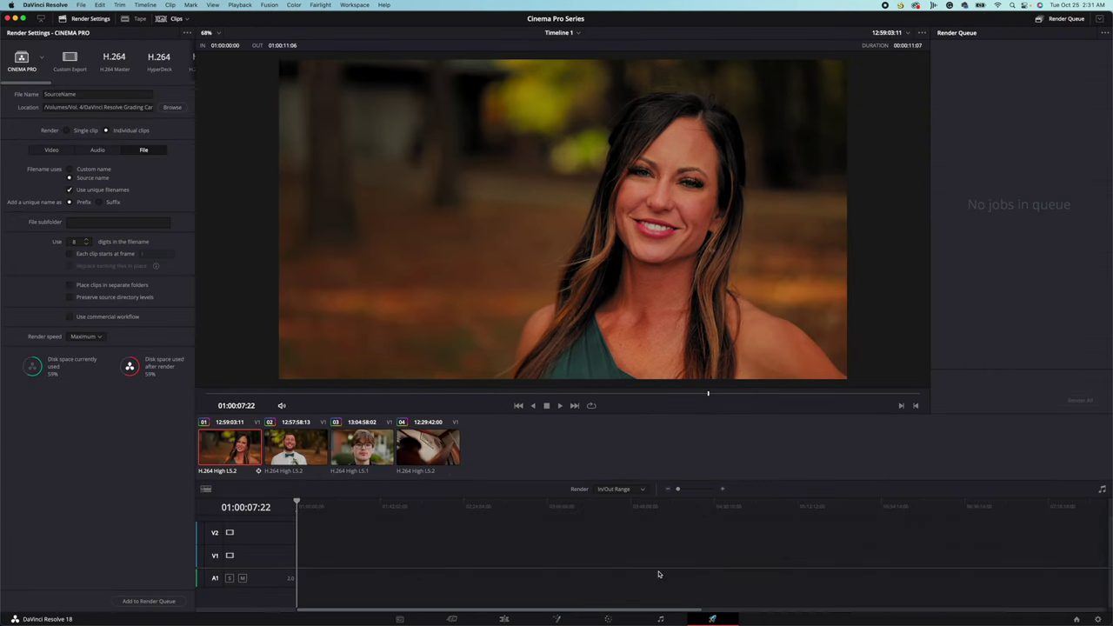
left_click(21, 63)
left_click(97, 150)
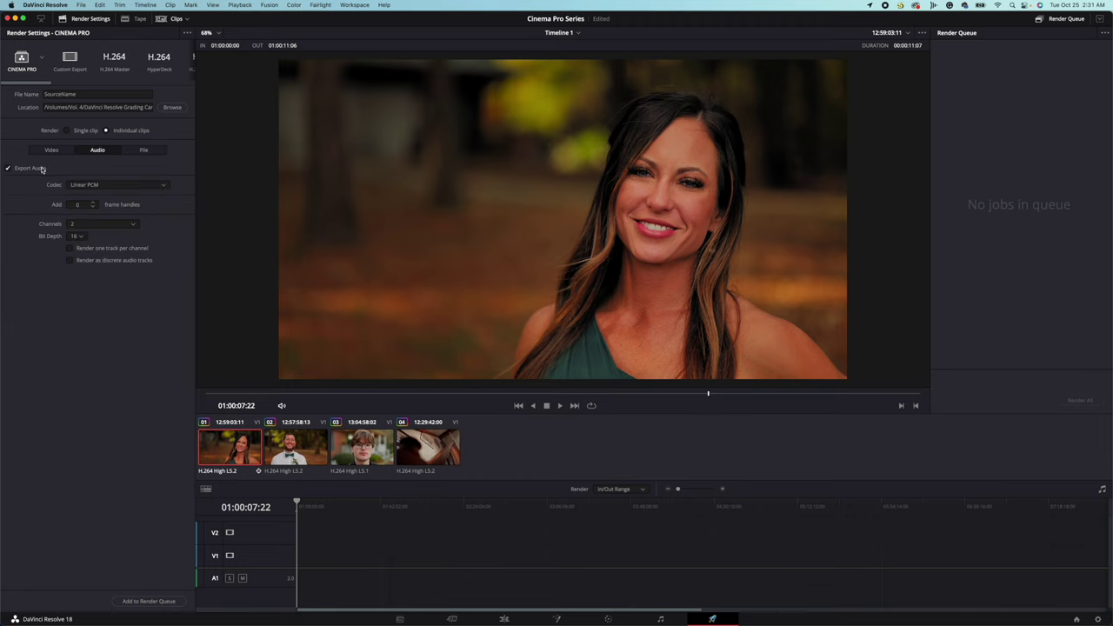
left_click(9, 168)
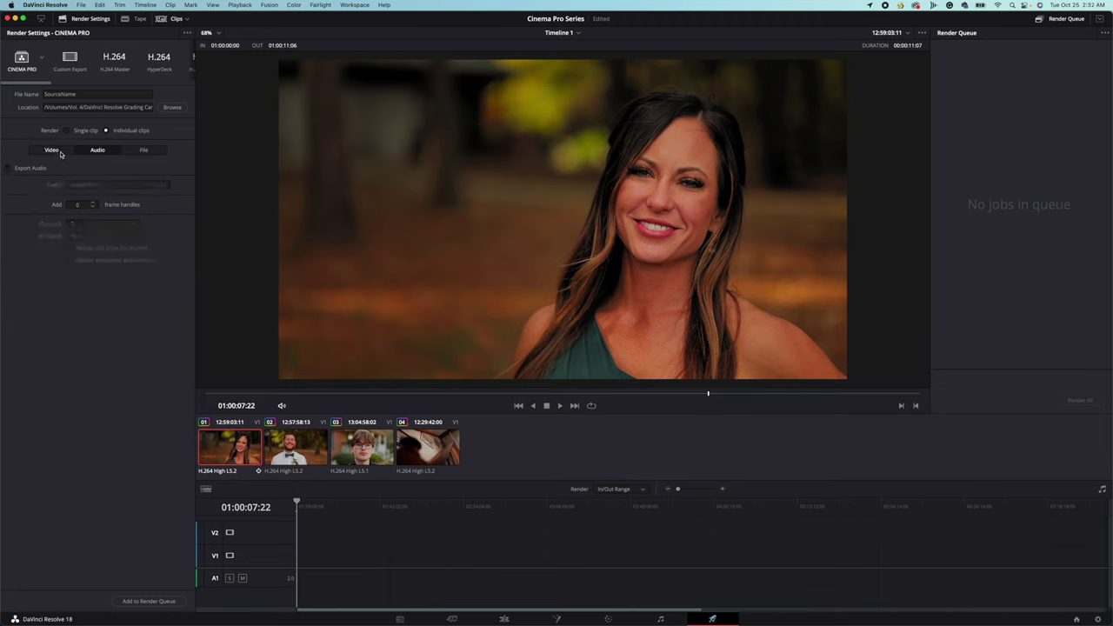
left_click(61, 154)
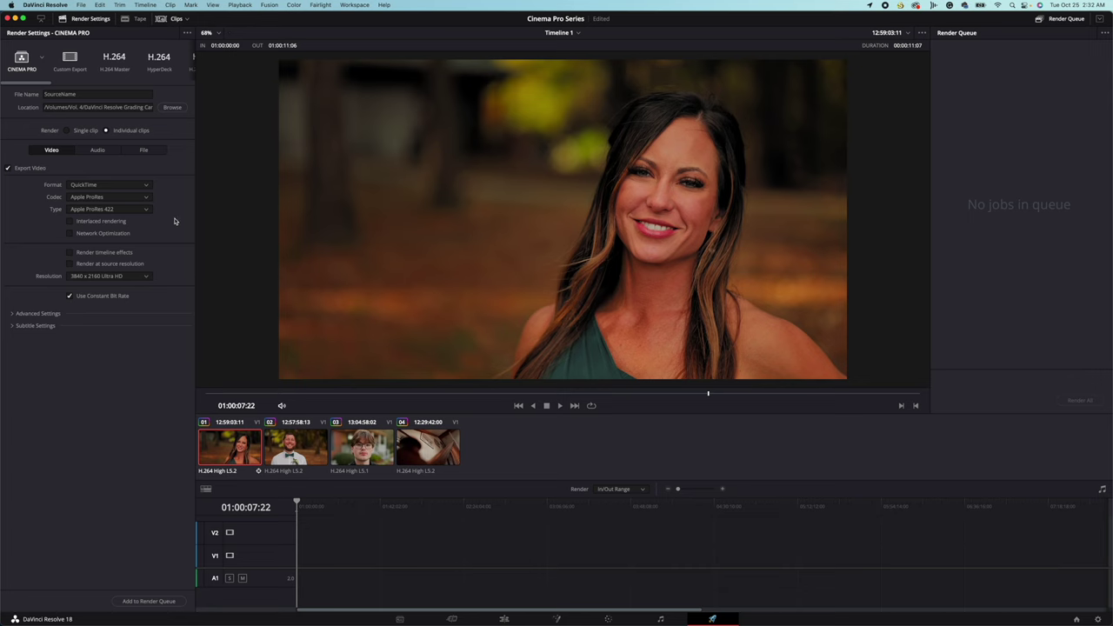
left_click(38, 313)
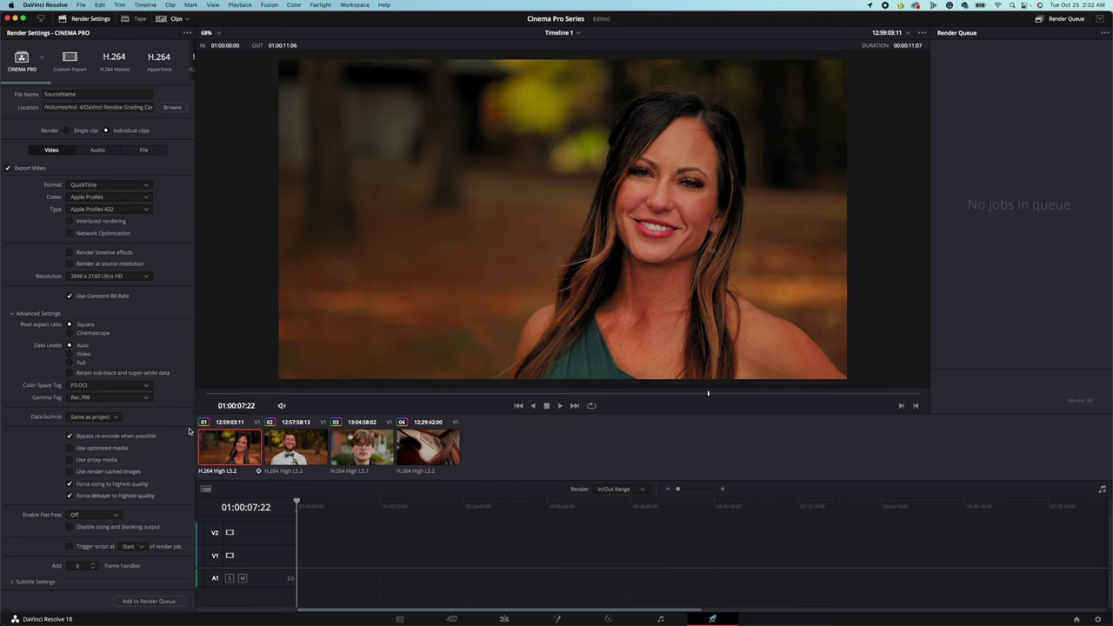
- Name the output MASTER CANON ELITE, add it to the render queue and render it
left_click(148, 601)
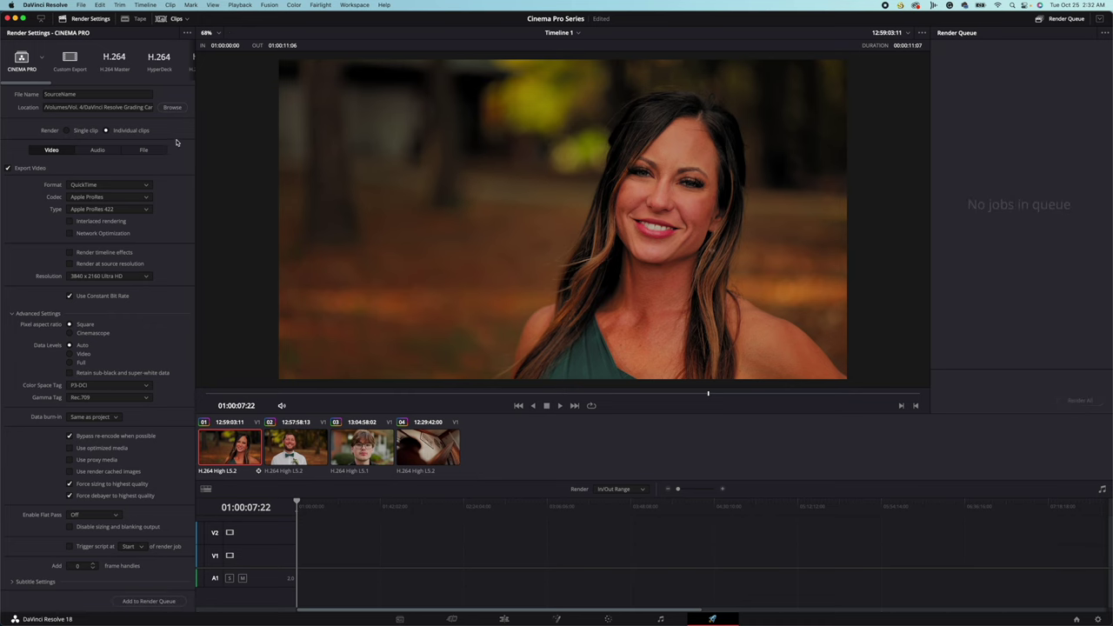
left_click(144, 150)
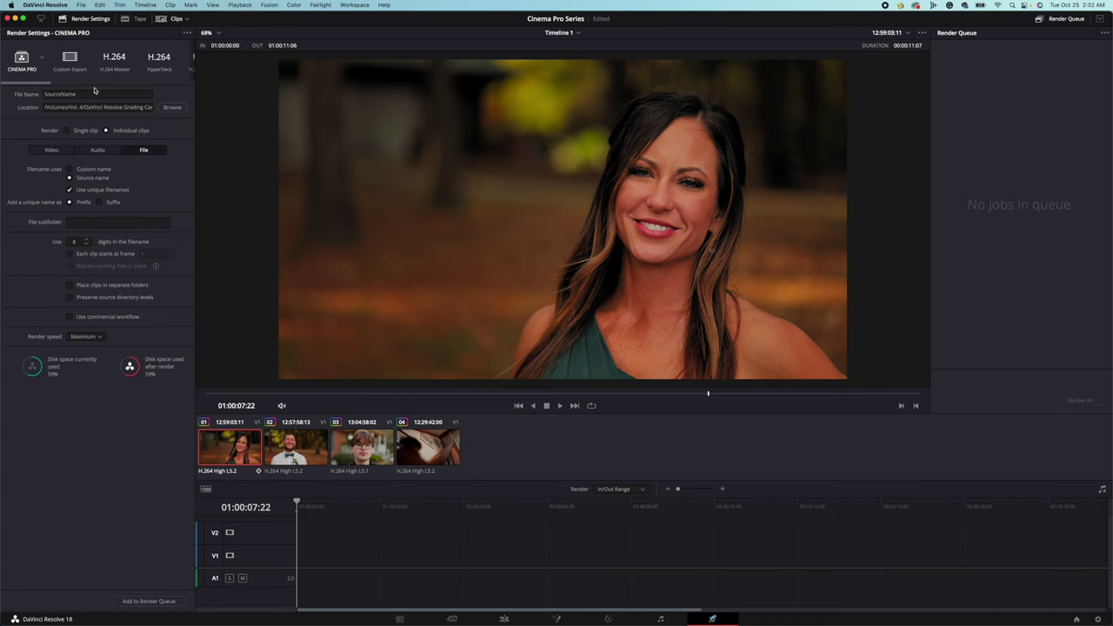
left_click(102, 169)
left_click(113, 95)
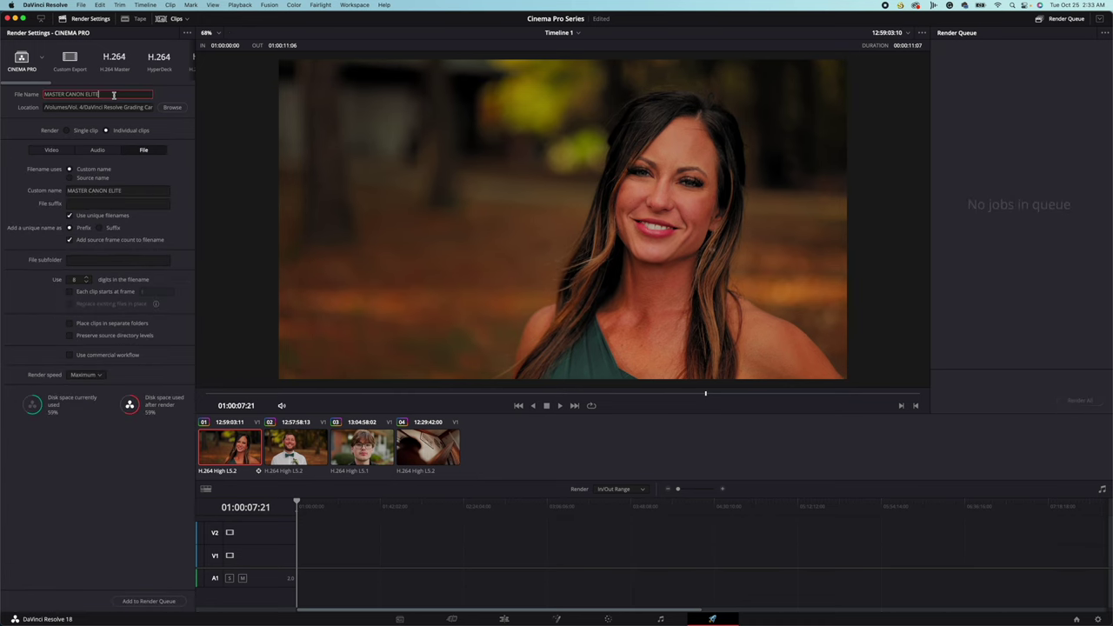
left_click(148, 600)
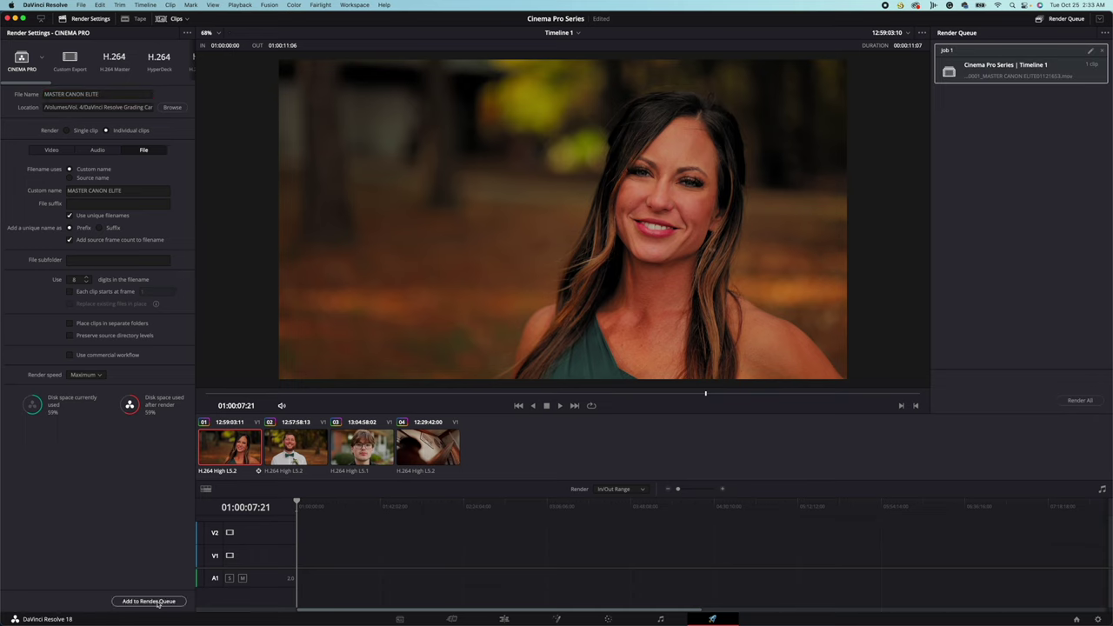
left_click(1079, 400)
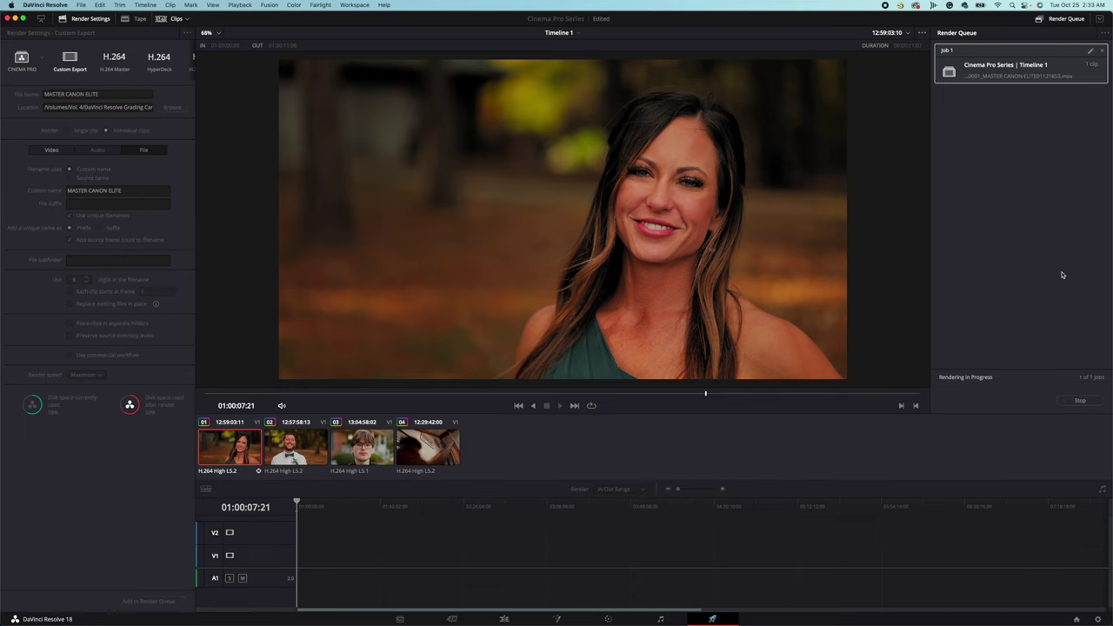